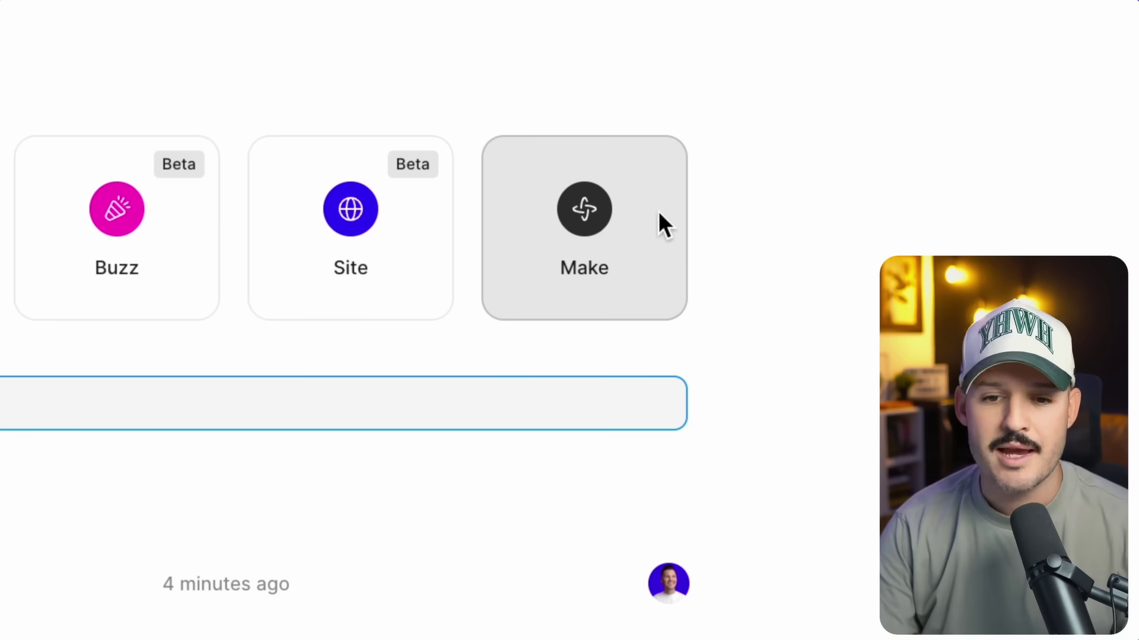
Step: Create a new Make file and paste the Account Reconciler frame from the AccountKit | Web App file into its prompt
{"action": "left_click", "coordinate": [606, 226]}
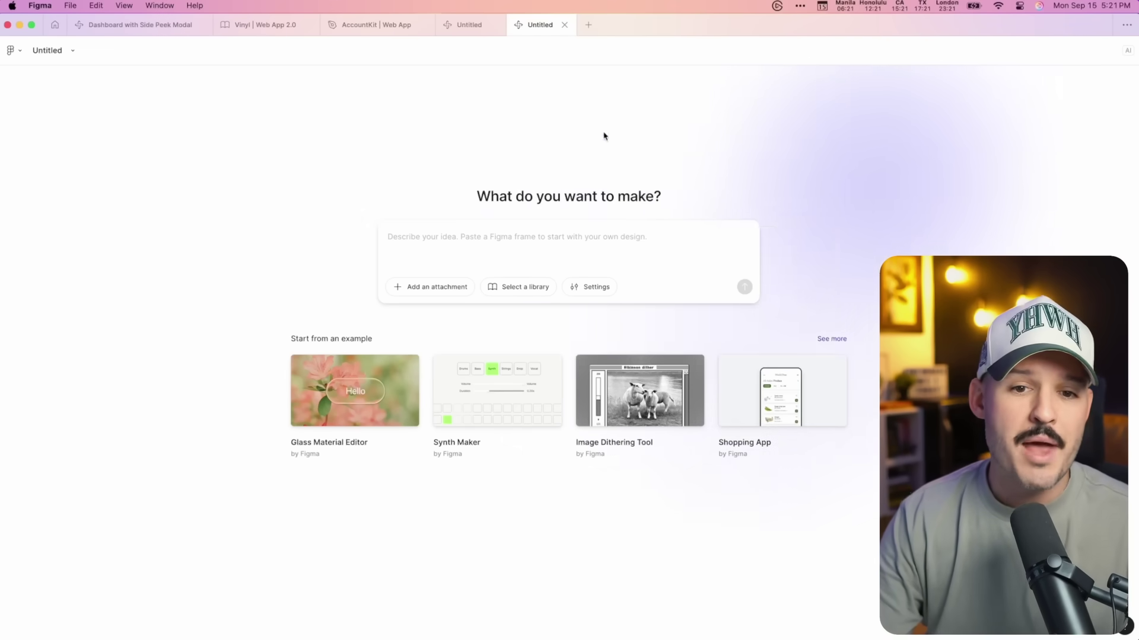
{"action": "left_click", "coordinate": [374, 26]}
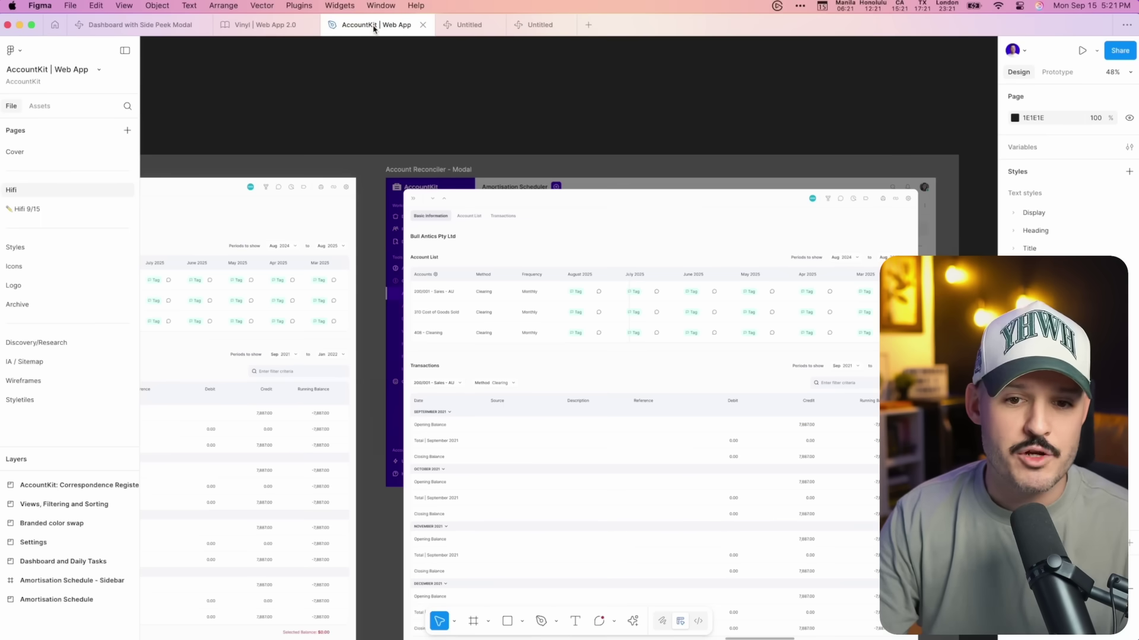
{"action": "scroll", "coordinate": [377, 124], "scroll_direction": "down", "scroll_amount": 5}
{"action": "scroll", "coordinate": [377, 124], "scroll_direction": "left", "scroll_amount": 3}
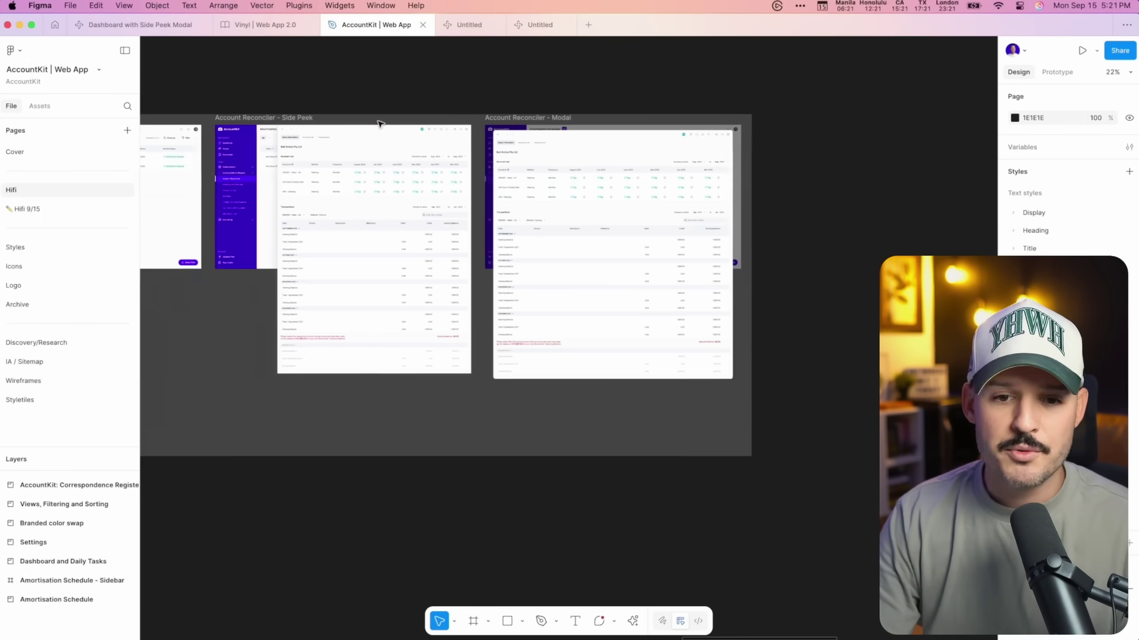
{"action": "scroll", "coordinate": [376, 124], "scroll_direction": "left", "scroll_amount": 3}
{"action": "left_click", "coordinate": [342, 121]}
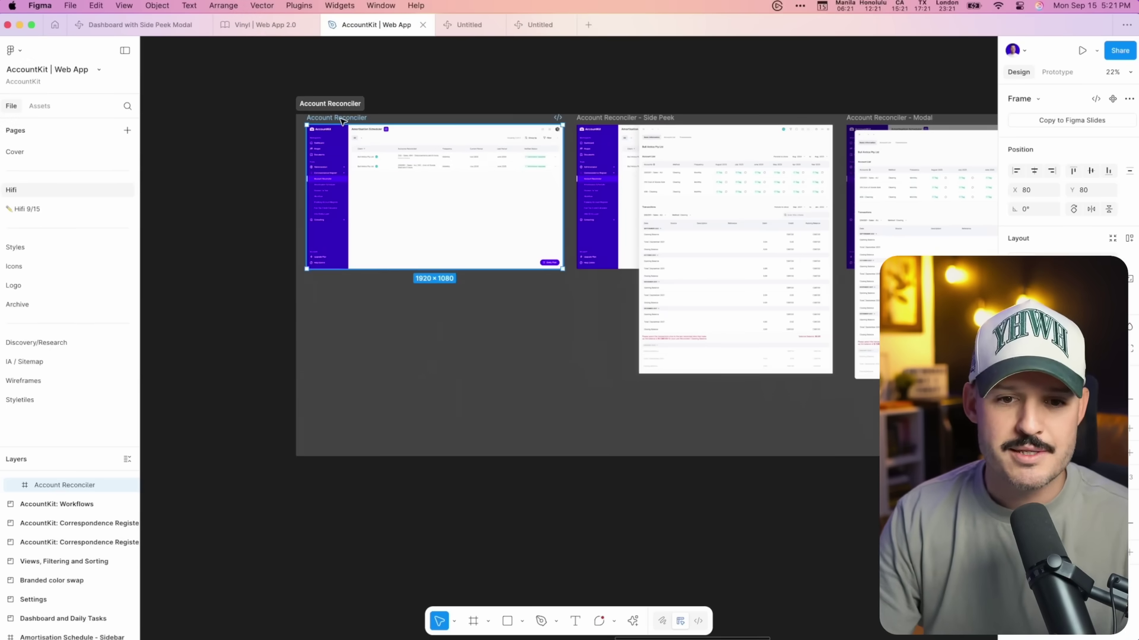
{"action": "left_click", "coordinate": [540, 25]}
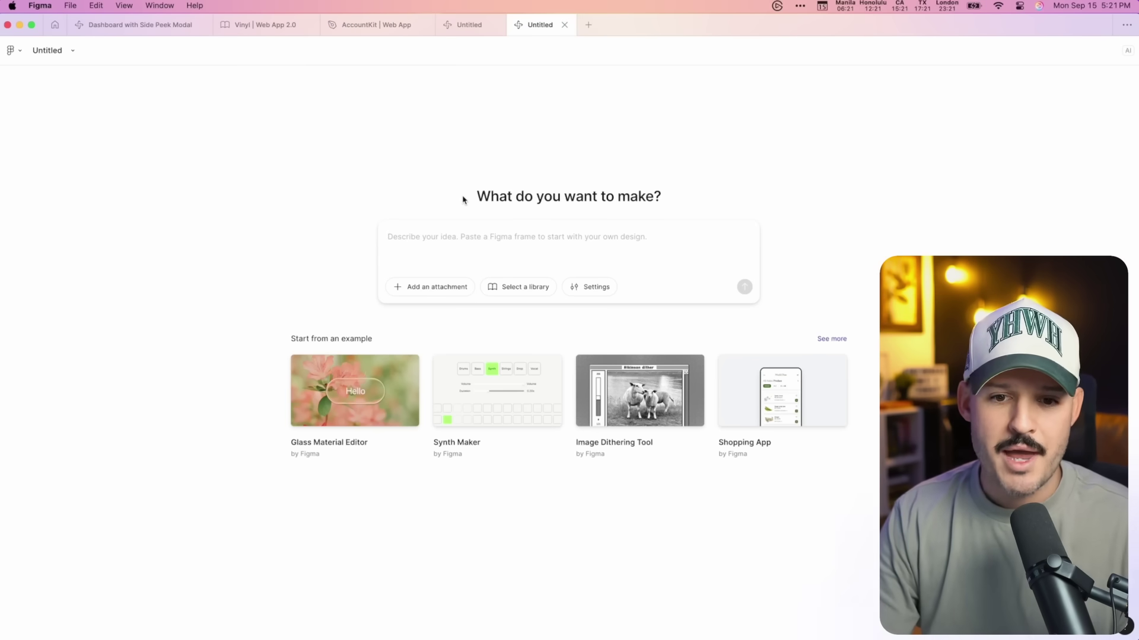
{"action": "key", "text": "super+v"}
Step: Copy the Account Reconciler - Modal frame from the AccountKit | Web App file into the Make prompt as a second attachment
{"action": "left_click", "coordinate": [373, 25]}
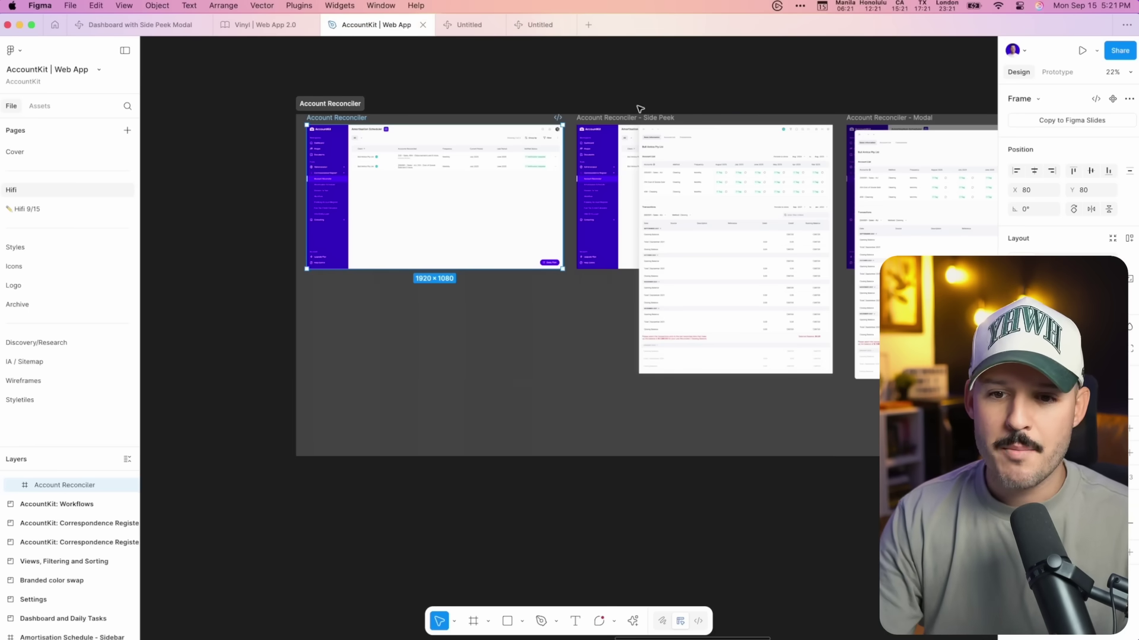
{"action": "scroll", "coordinate": [640, 108], "scroll_direction": "right", "scroll_amount": 3}
{"action": "left_click", "coordinate": [683, 119]}
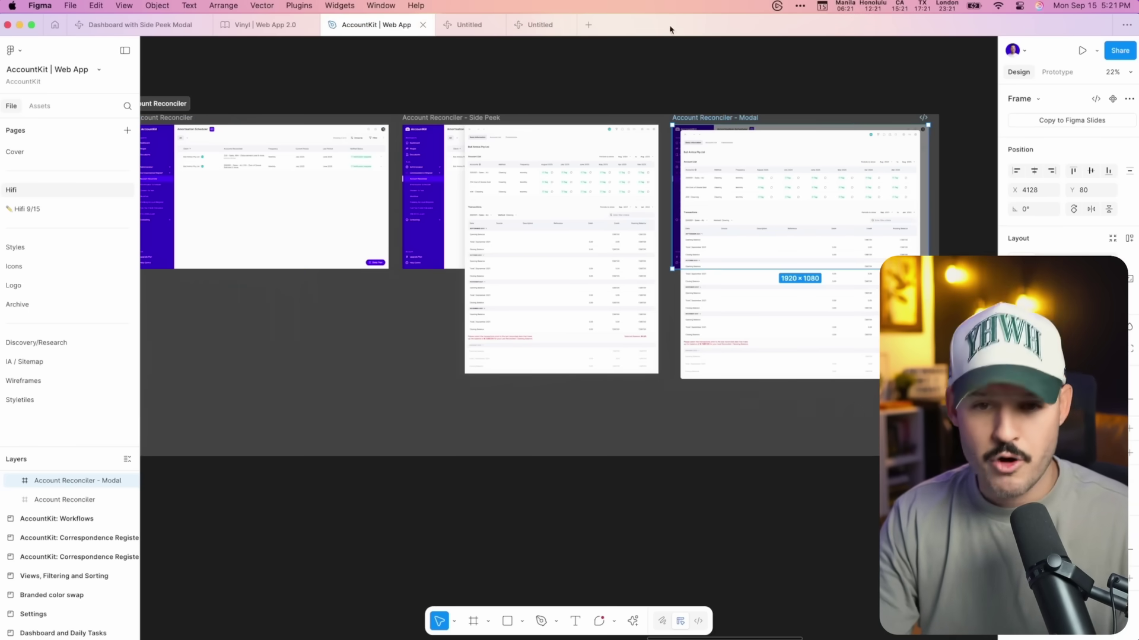
{"action": "left_click", "coordinate": [532, 26]}
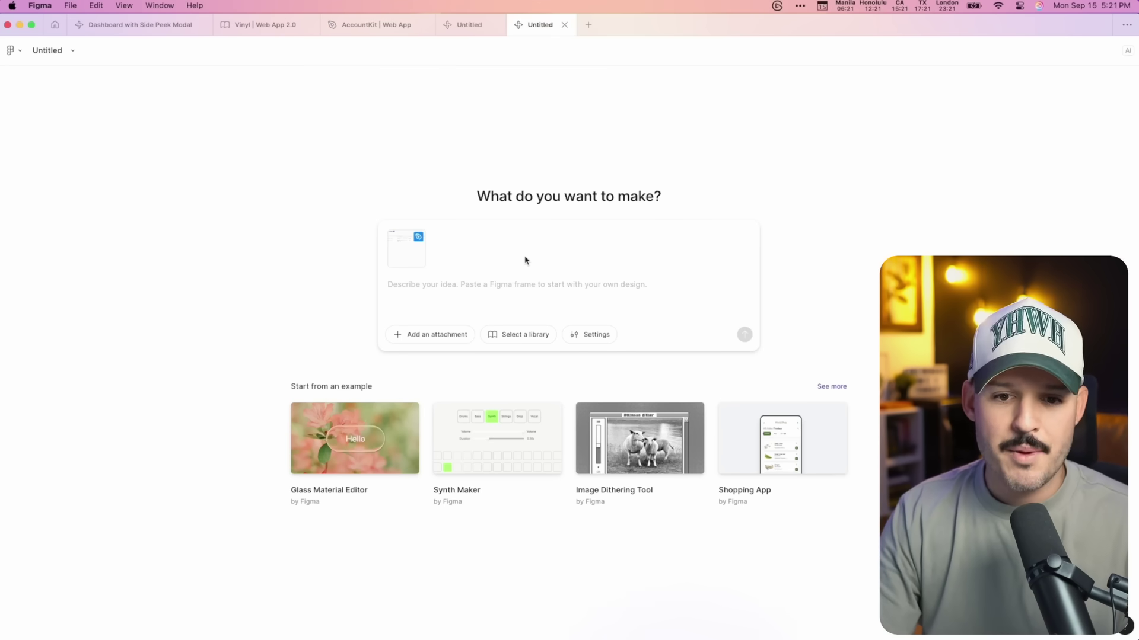
{"action": "key", "text": "super+v"}
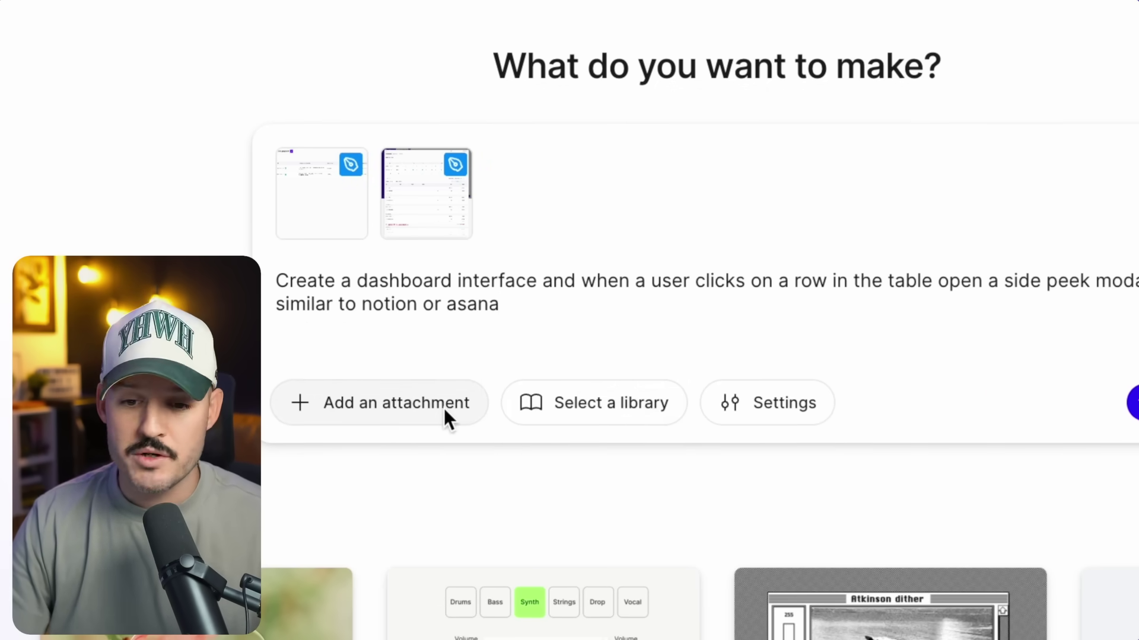
Step: Check the libraries available to the prompt and its guidelines and styles settings
{"action": "left_click", "coordinate": [609, 399]}
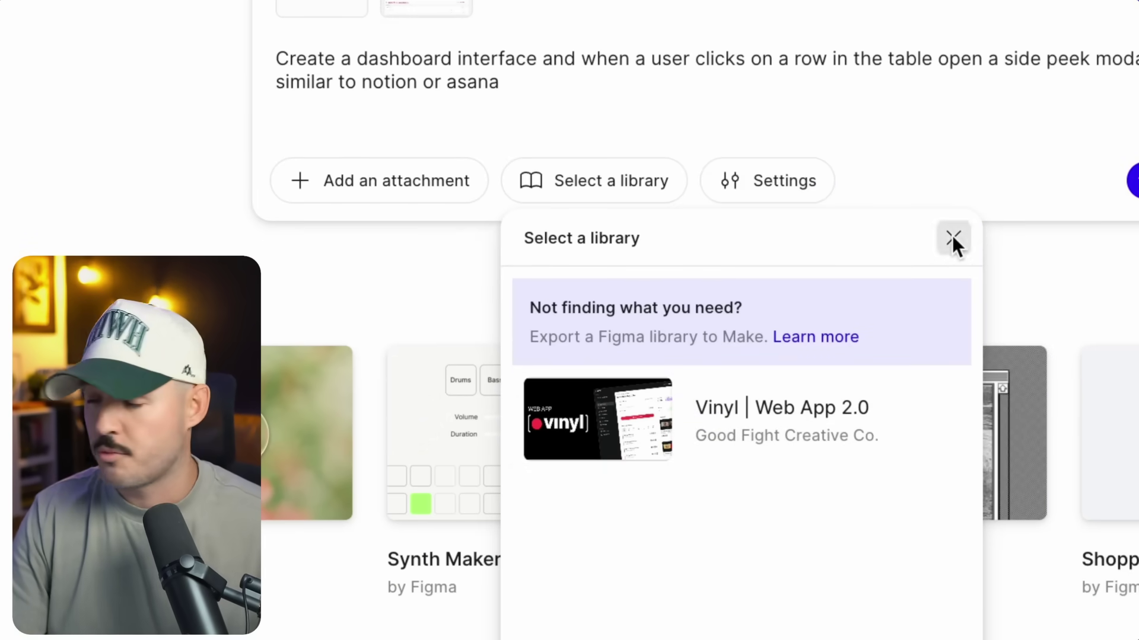
{"action": "left_click", "coordinate": [952, 237]}
{"action": "left_click", "coordinate": [771, 182]}
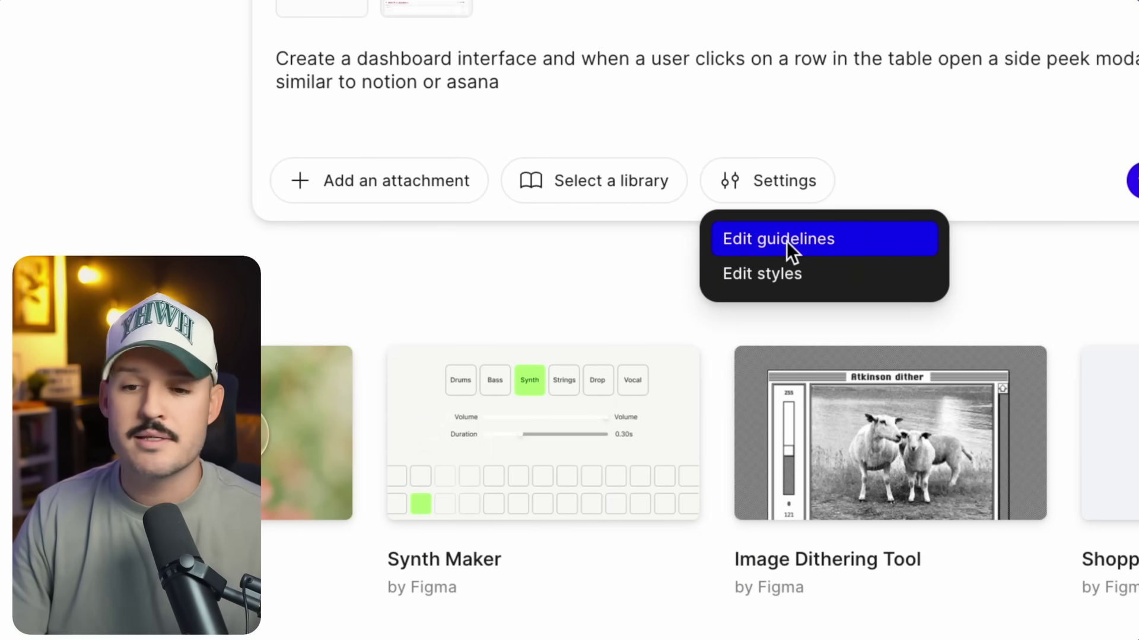
{"action": "left_click", "coordinate": [720, 84]}
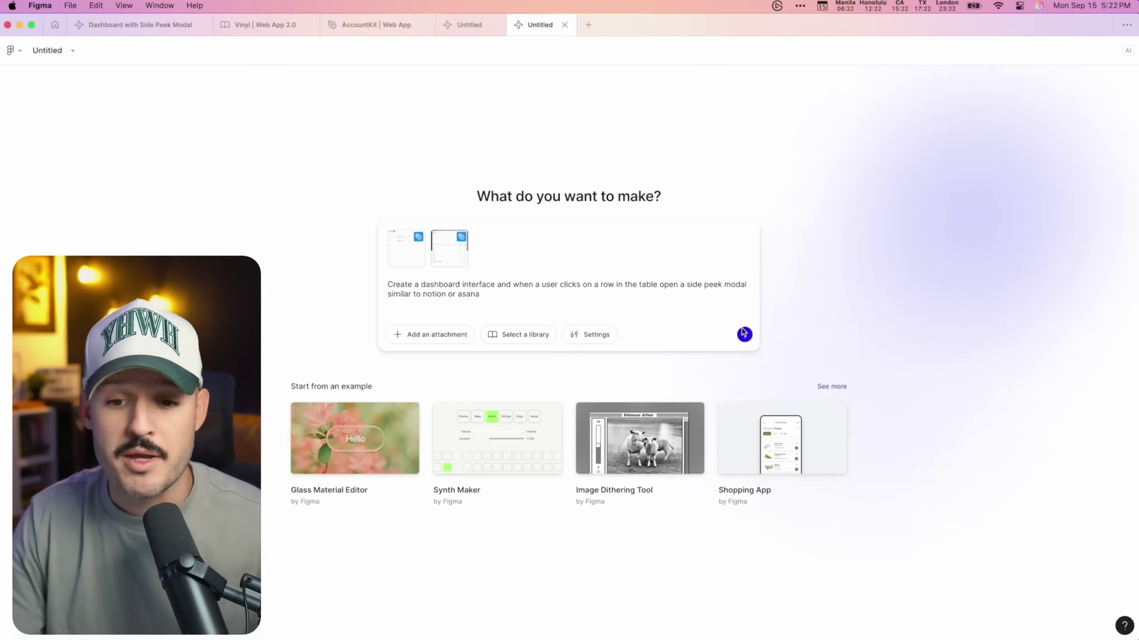
Step: Submit the prompt for a dashboard whose table rows open a Notion- or Asana-like side peek modal, and check the code during generation
{"action": "left_click", "coordinate": [744, 335]}
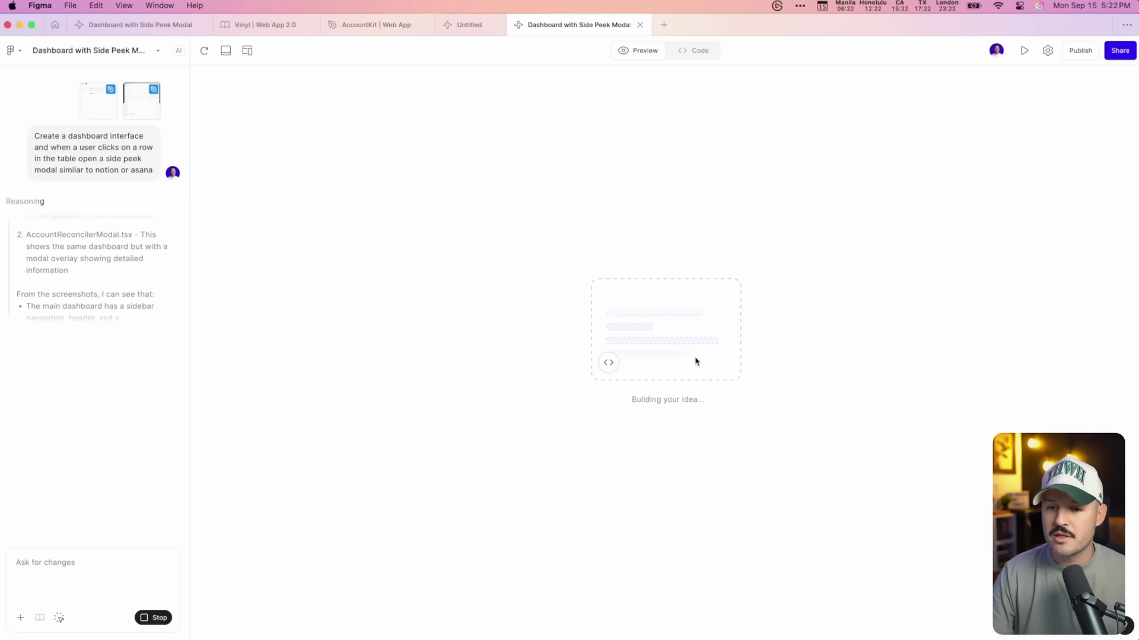
{"action": "left_click", "coordinate": [700, 51]}
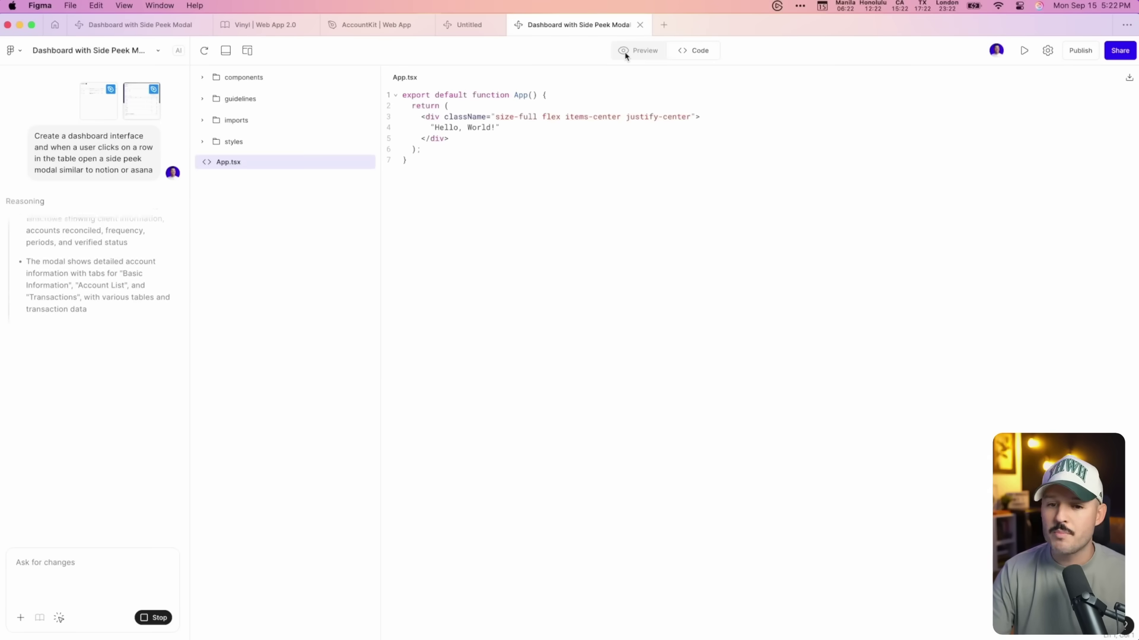
{"action": "left_click", "coordinate": [629, 51]}
{"action": "left_click", "coordinate": [682, 51]}
{"action": "left_click", "coordinate": [632, 52]}
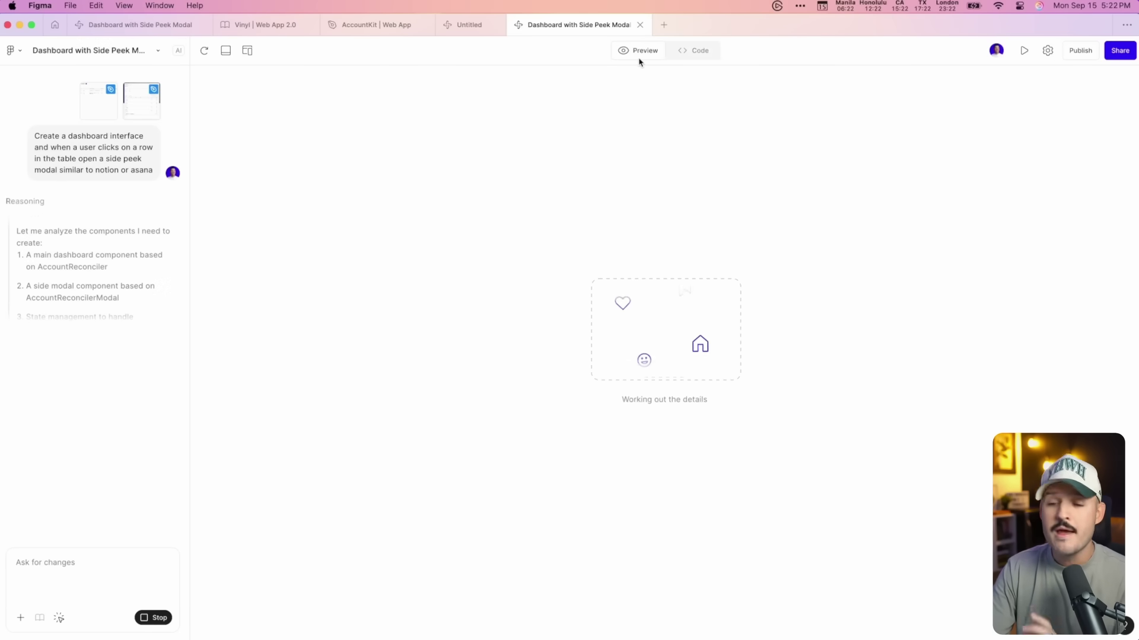
{"action": "left_click", "coordinate": [1047, 51]}
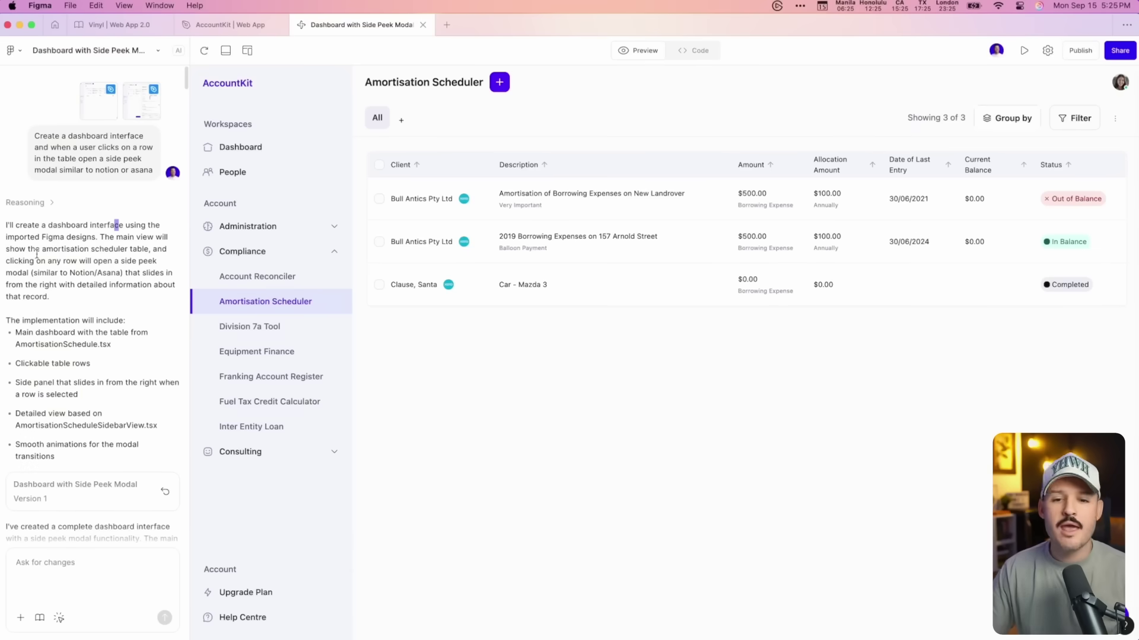
Step: Review the dashboard's earlier prompts and versions, and test expanding and collapsing the preview sidebar's Administration and Compliance sections
{"action": "scroll", "coordinate": [85, 279], "scroll_direction": "down", "scroll_amount": 15}
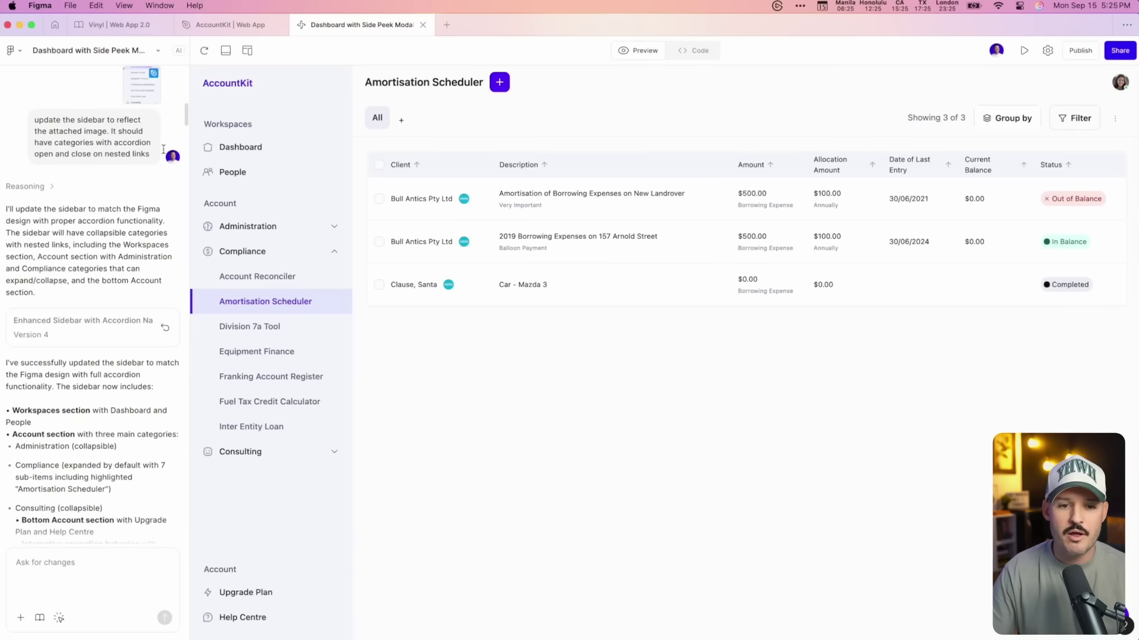
{"action": "left_click_drag", "start_coordinate": [185, 122], "coordinate": [185, 204]}
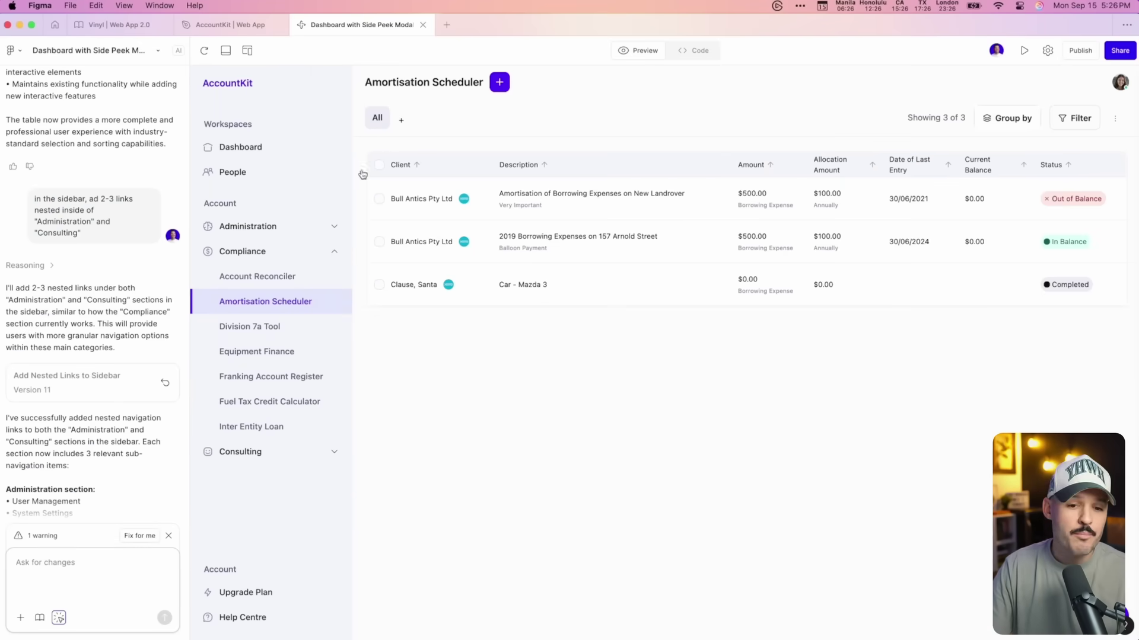
{"action": "left_click", "coordinate": [266, 237]}
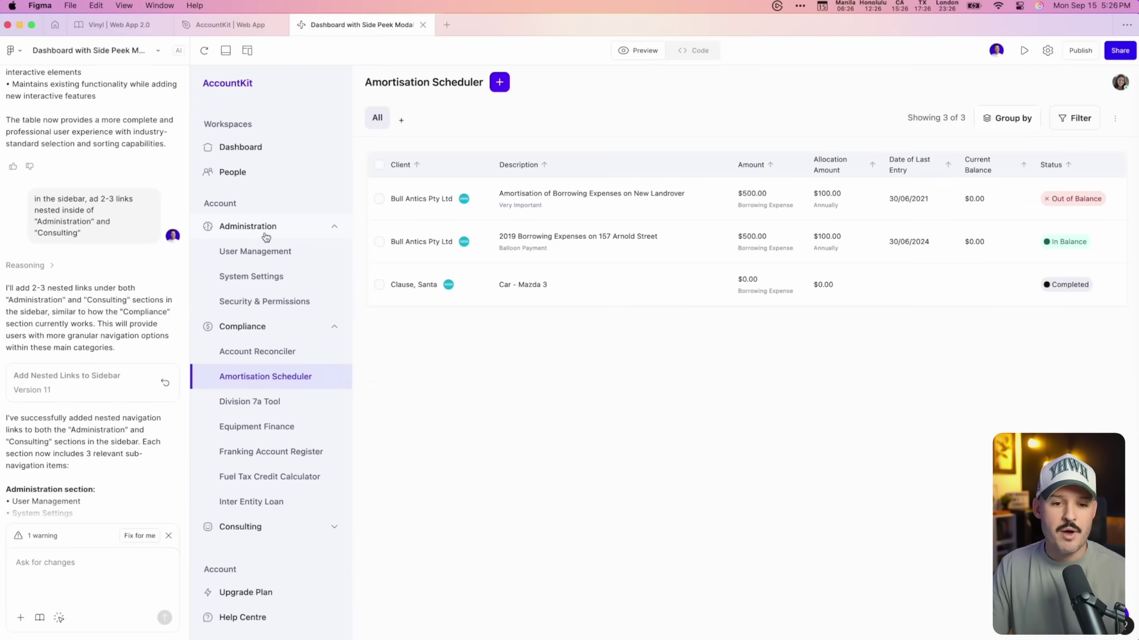
{"action": "left_click", "coordinate": [268, 235]}
{"action": "left_click", "coordinate": [270, 254]}
{"action": "left_click", "coordinate": [269, 255]}
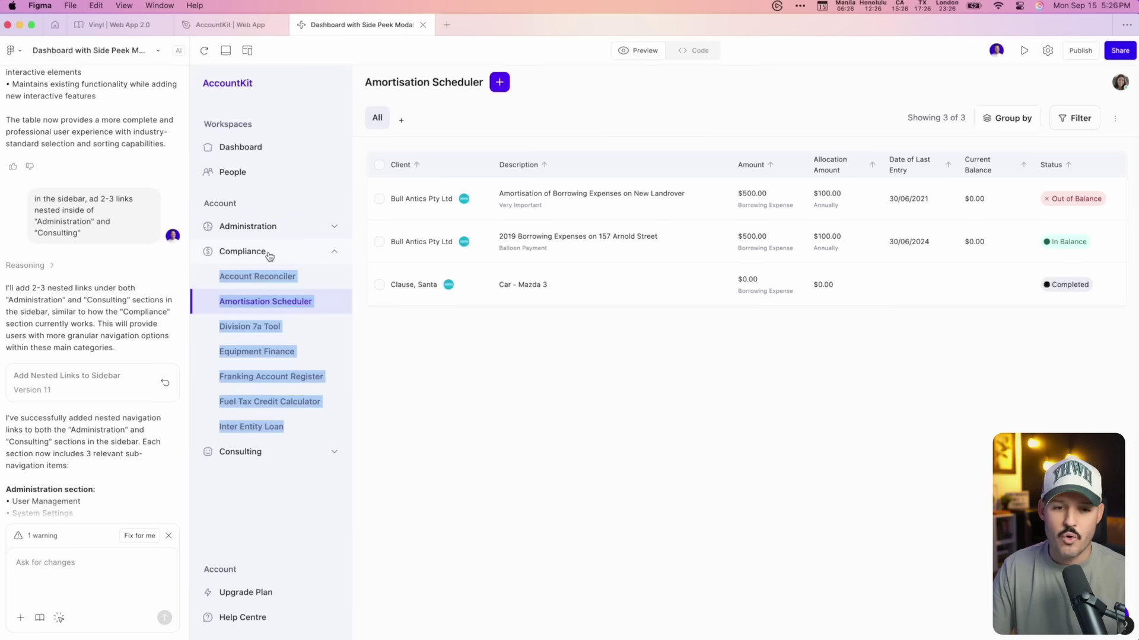
{"action": "left_click", "coordinate": [466, 389]}
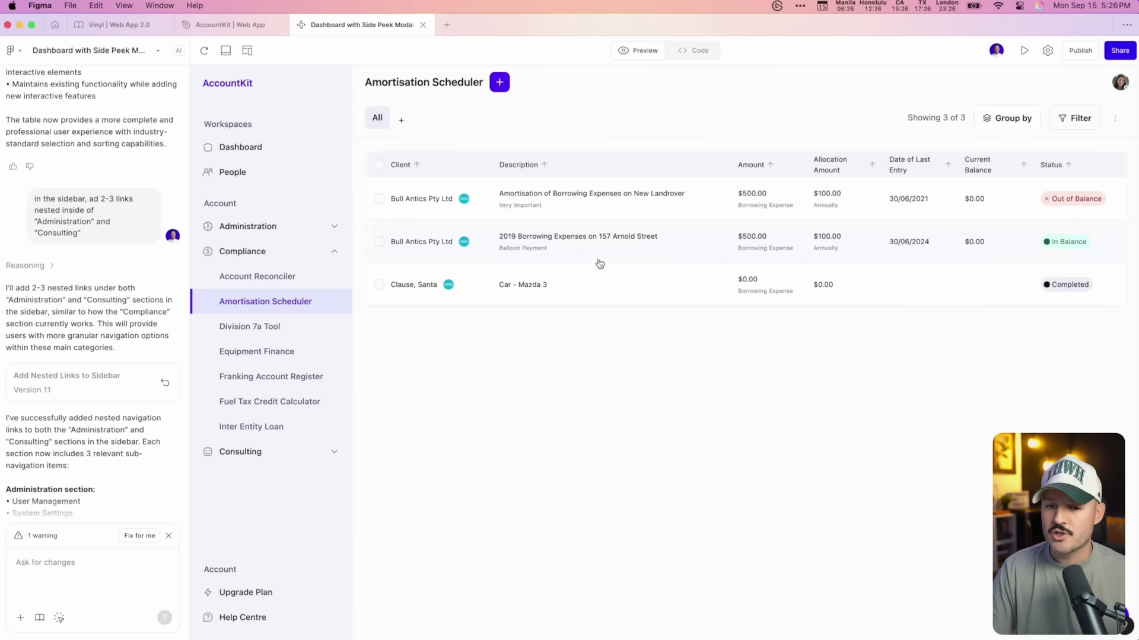
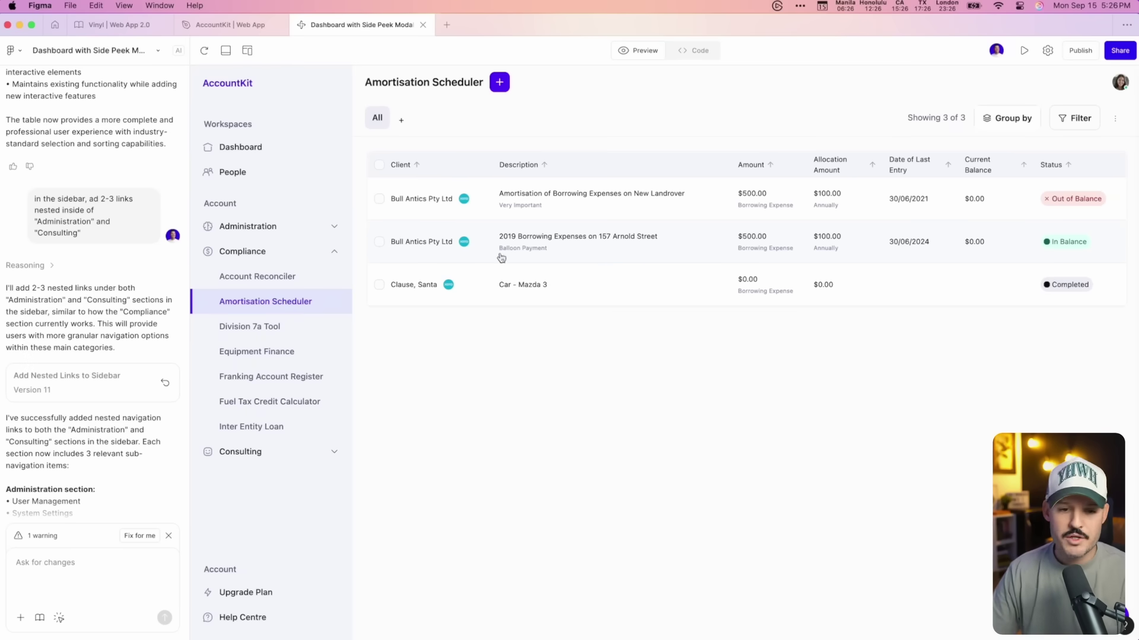
Step: Open the side peek for the "Amortisation of Borrowing Expenses on New Landrover" row in the preview and widen the panel
{"action": "scroll", "coordinate": [102, 279], "scroll_direction": "down", "scroll_amount": 15}
{"action": "left_click_drag", "start_coordinate": [185, 223], "coordinate": [183, 533]}
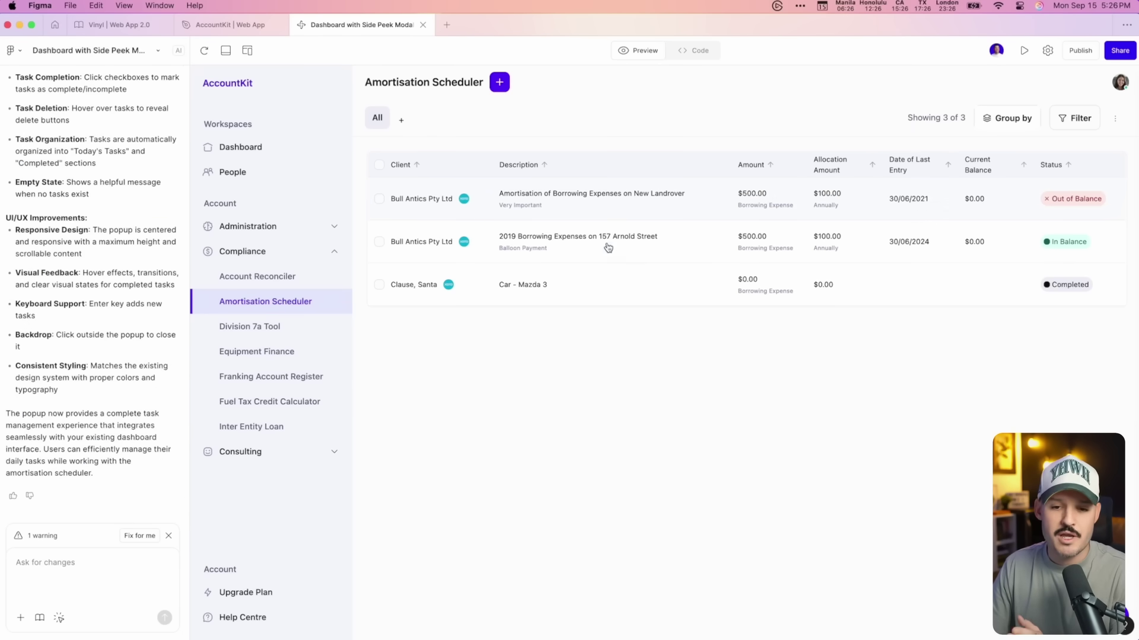
{"action": "left_click", "coordinate": [594, 200]}
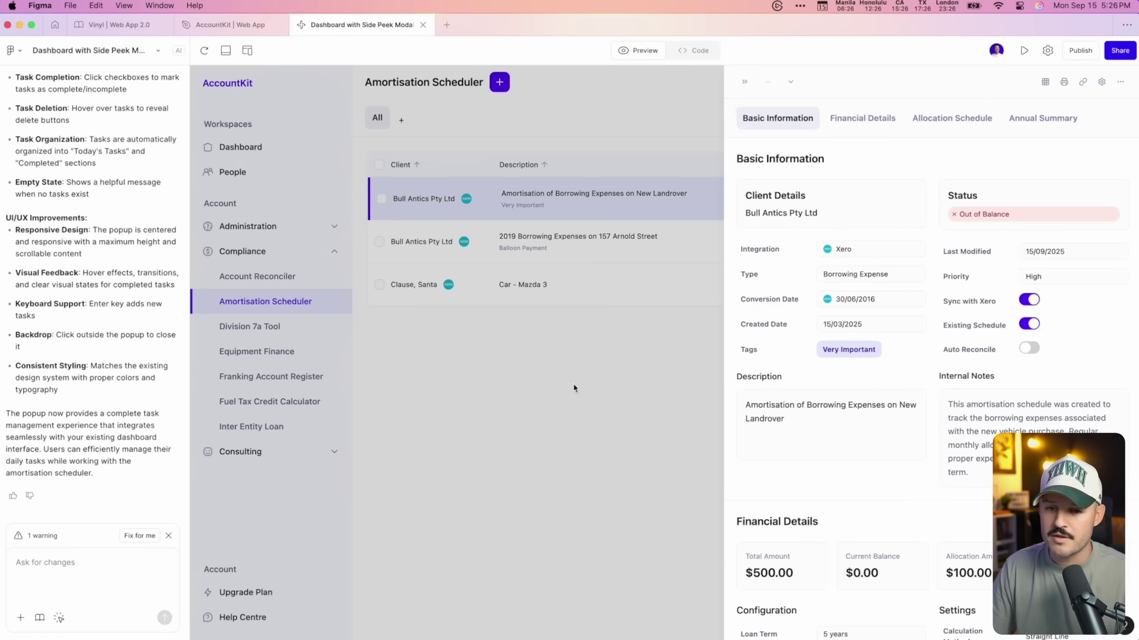
{"action": "left_click_drag", "start_coordinate": [722, 281], "coordinate": [501, 273]}
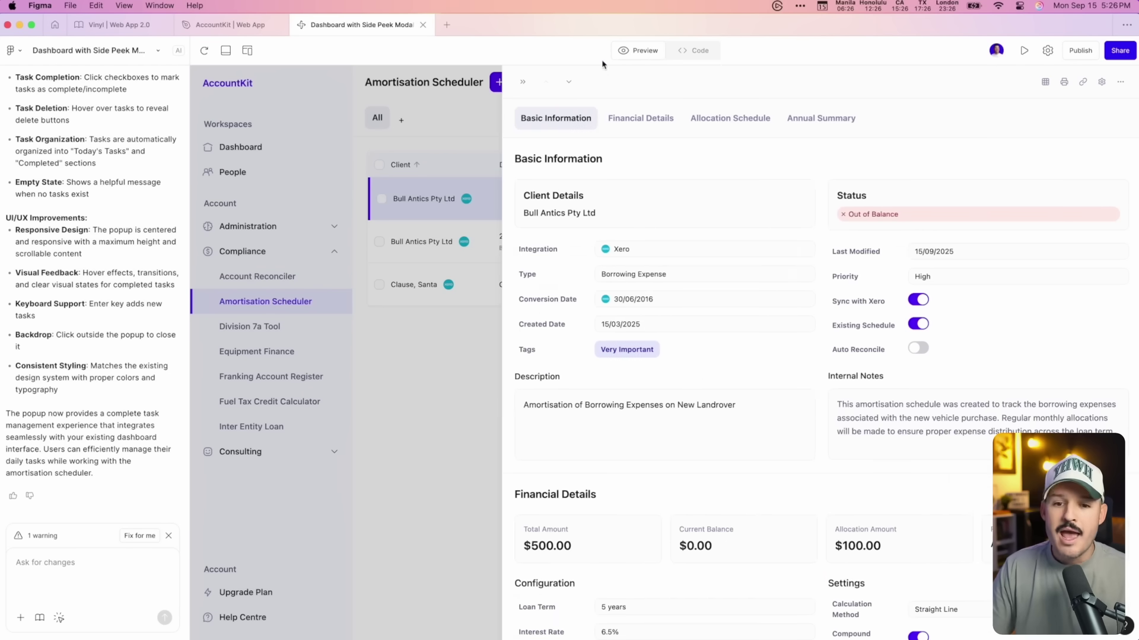
Step: Move down and up through the table's records inside the open side peek, ending on the first record
{"action": "left_click", "coordinate": [569, 82]}
{"action": "left_click", "coordinate": [569, 82]}
{"action": "key", "text": "Up"}
{"action": "key", "text": "Up"}
{"action": "left_click", "coordinate": [570, 83]}
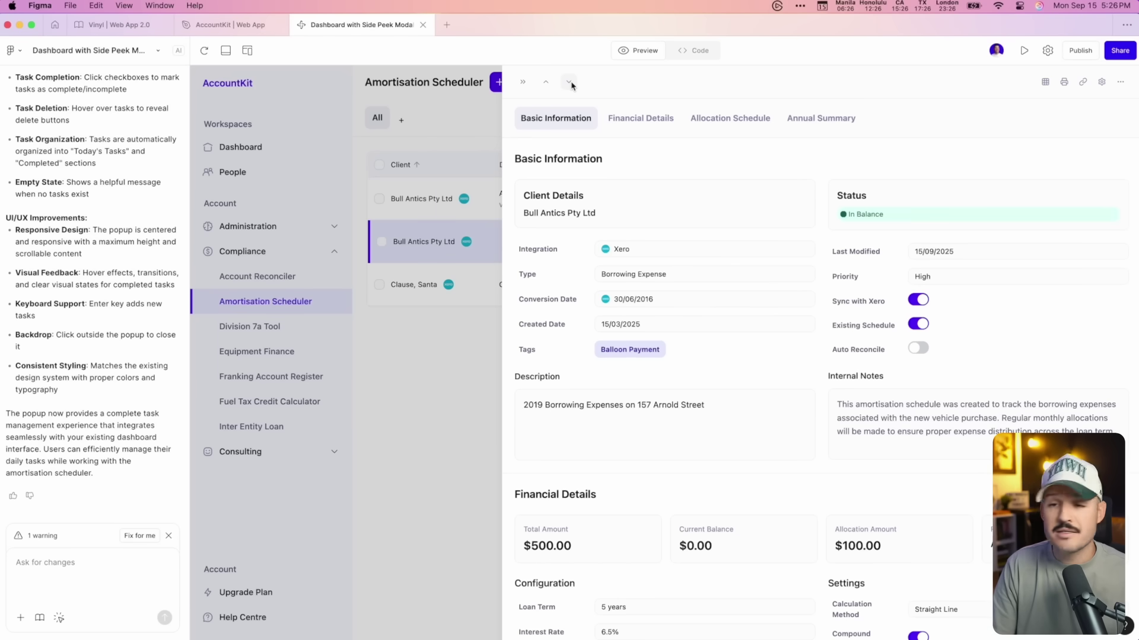
{"action": "left_click", "coordinate": [569, 83]}
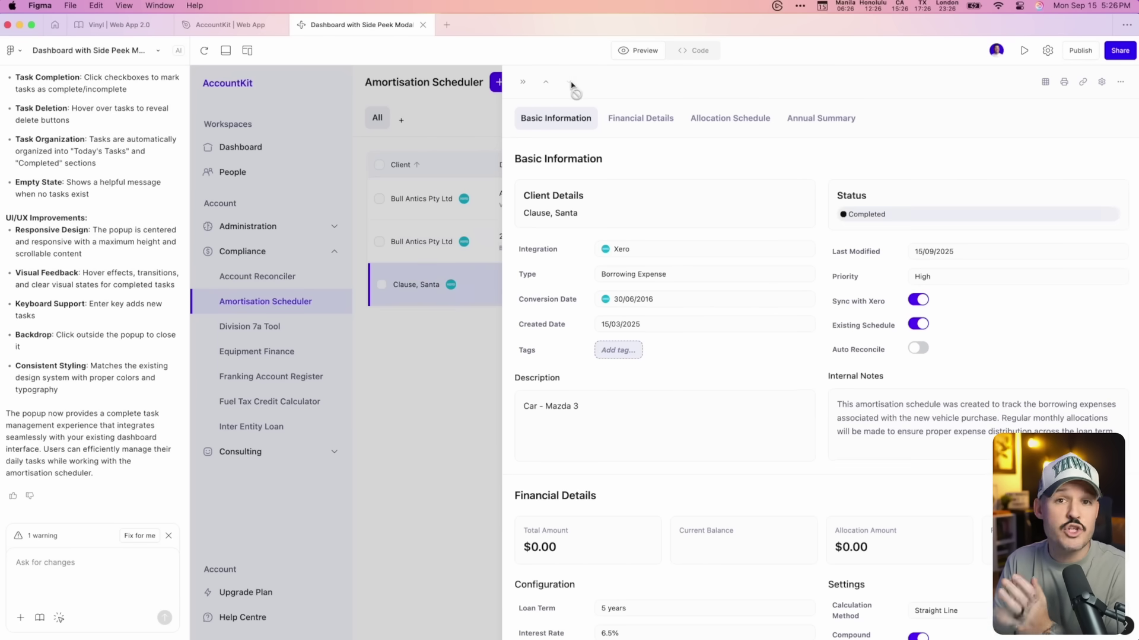
{"action": "key", "text": "Up"}
{"action": "key", "text": "Up"}
{"action": "key", "text": "Down"}
{"action": "key", "text": "Down"}
{"action": "key", "text": "Up"}
{"action": "key", "text": "Up"}
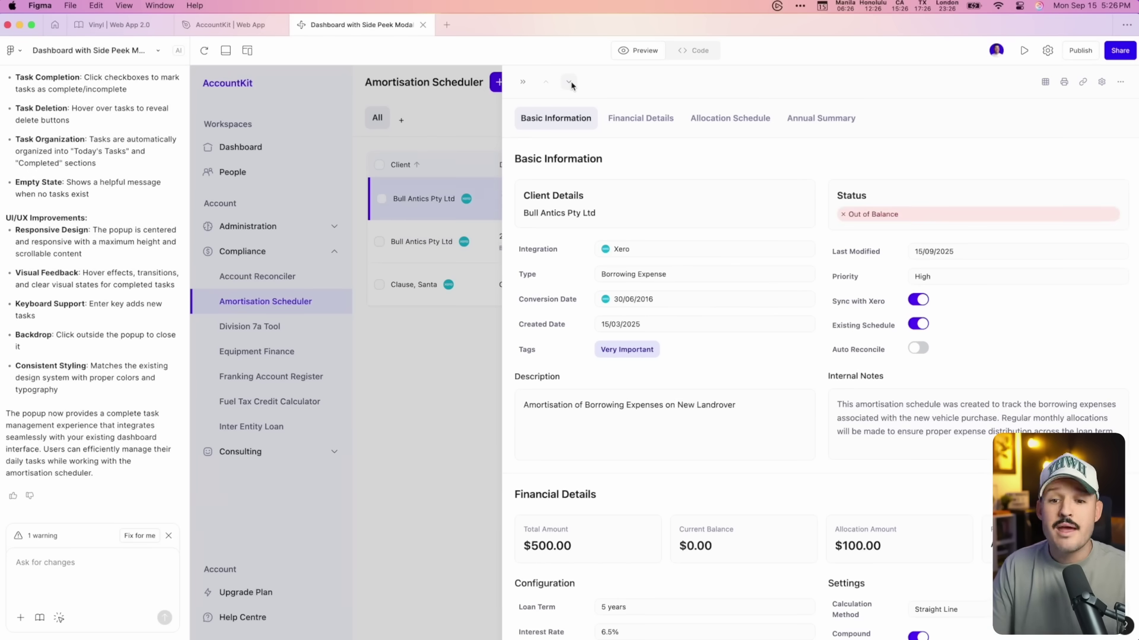
Step: Examine the side peek's Basic Information, Financial Details, Allocation Schedule and Annual Summary sections, and close the panel
{"action": "scroll", "coordinate": [638, 243], "scroll_direction": "down", "scroll_amount": 10}
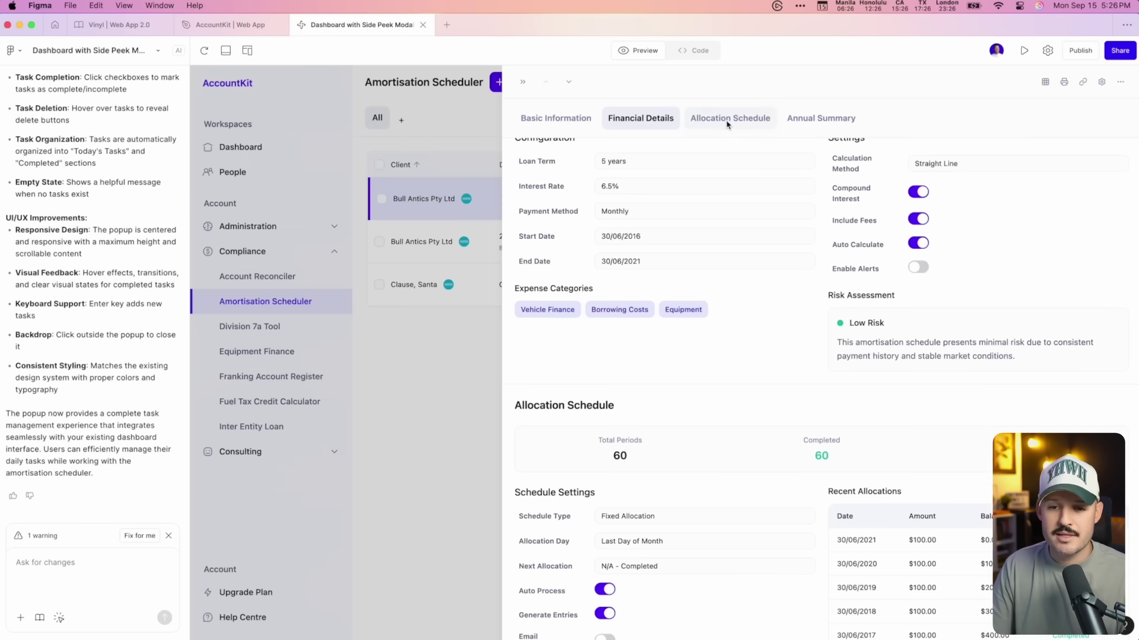
{"action": "left_click", "coordinate": [727, 118]}
{"action": "left_click", "coordinate": [635, 119]}
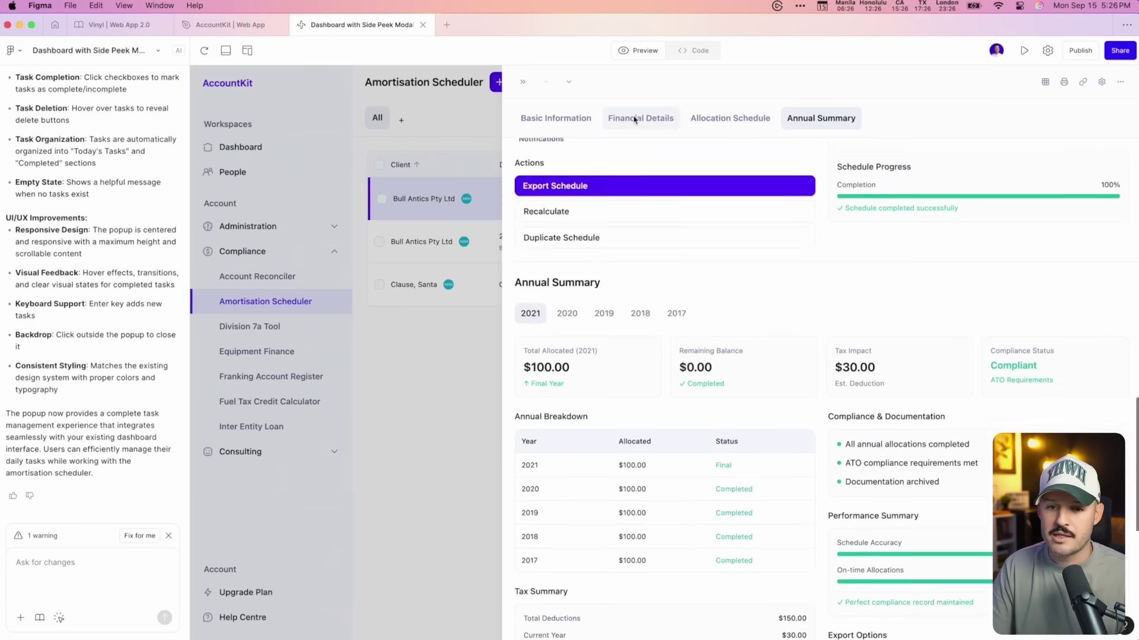
{"action": "left_click", "coordinate": [559, 126]}
{"action": "left_click", "coordinate": [728, 119]}
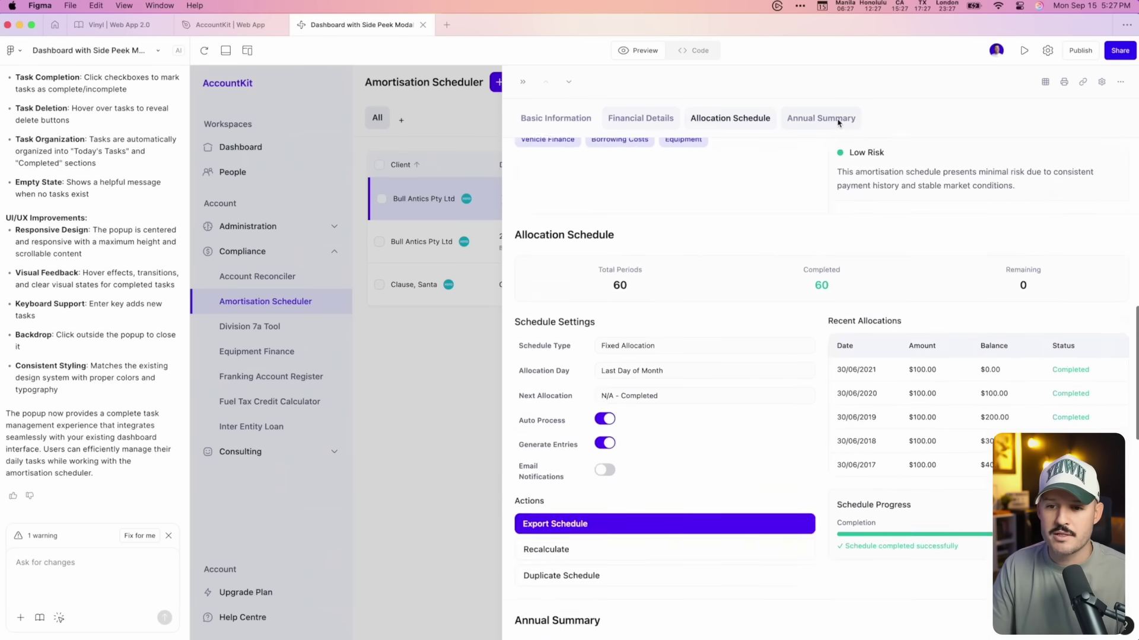
{"action": "left_click", "coordinate": [826, 121]}
{"action": "left_click", "coordinate": [641, 118]}
{"action": "left_click", "coordinate": [555, 119]}
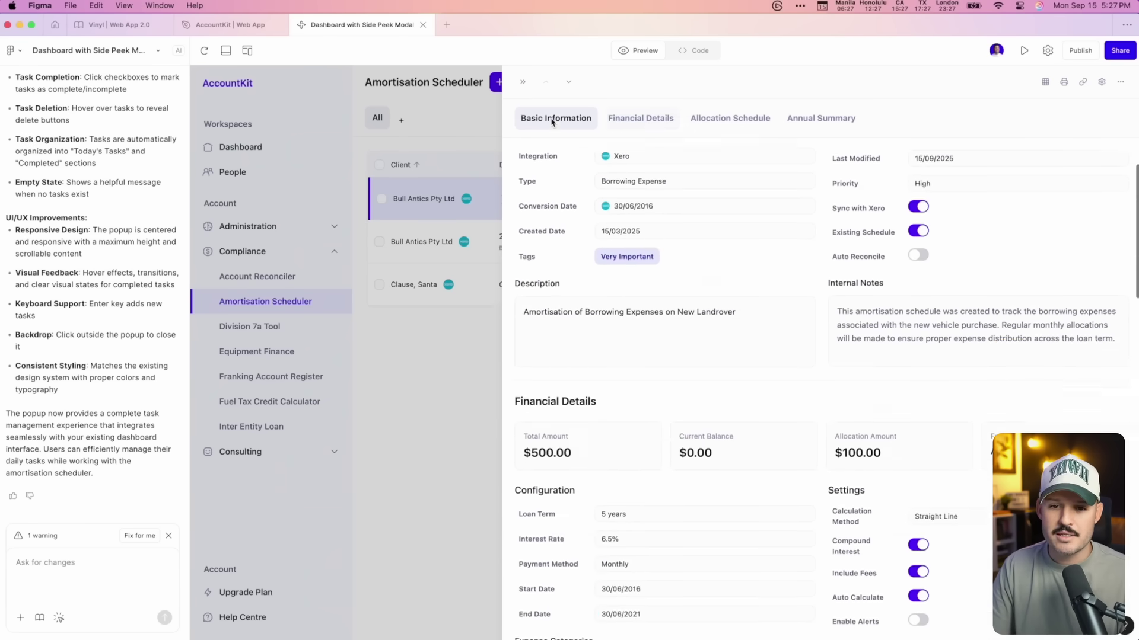
{"action": "left_click", "coordinate": [522, 83]}
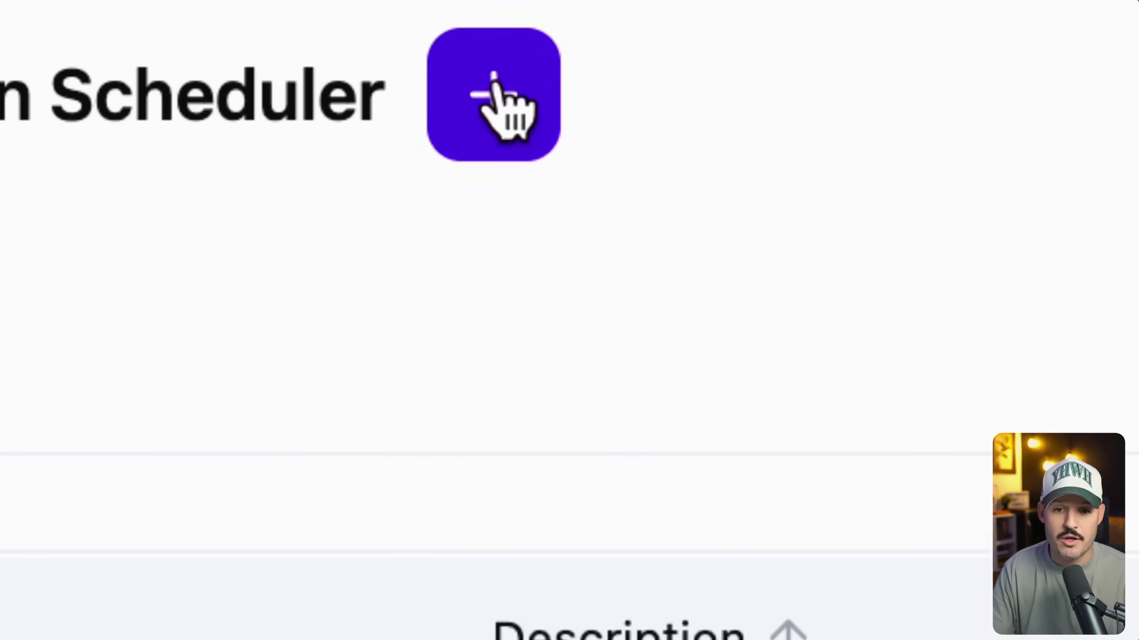
Step: Add a blank record to the Amortisation Scheduler and move from it to the preceding record in the side peek
{"action": "left_click", "coordinate": [493, 94]}
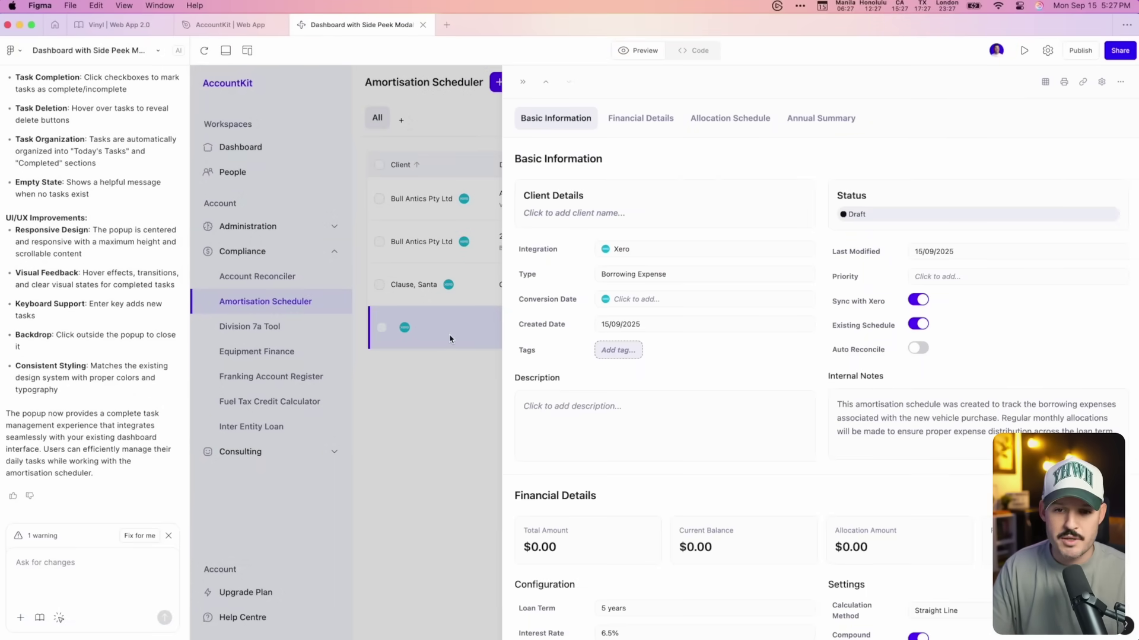
{"action": "key", "text": "Up"}
{"action": "key", "text": "Up"}
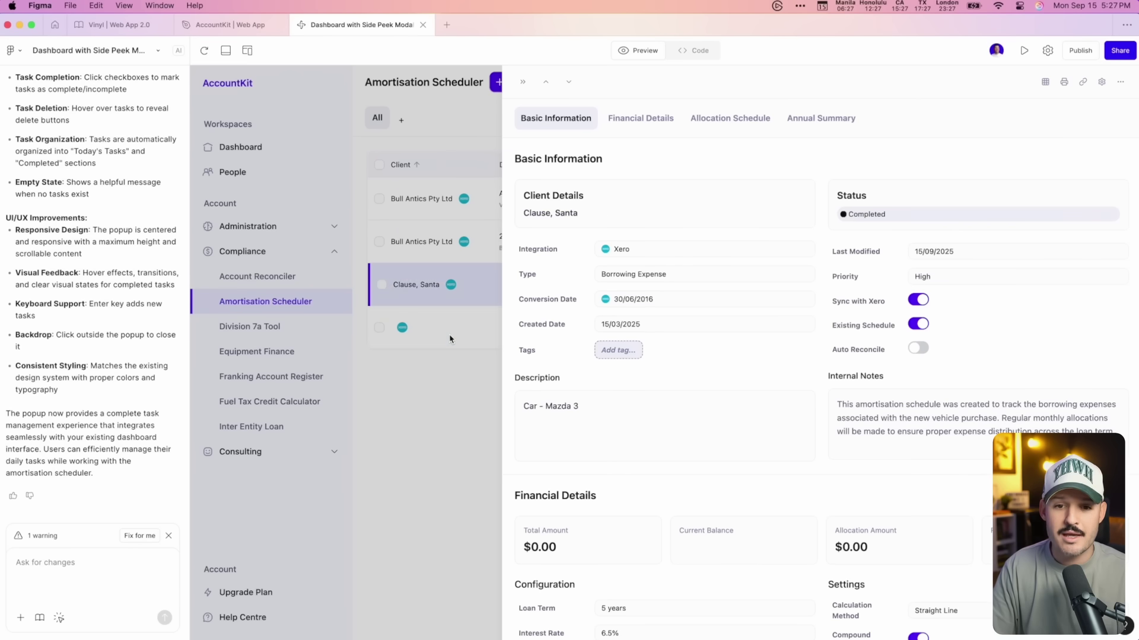
Step: Leave the open side peek, add two more blank records to the Amortisation Scheduler, and close the panel
{"action": "key", "text": "Down"}
{"action": "key", "text": "Down"}
{"action": "left_click", "coordinate": [501, 101]}
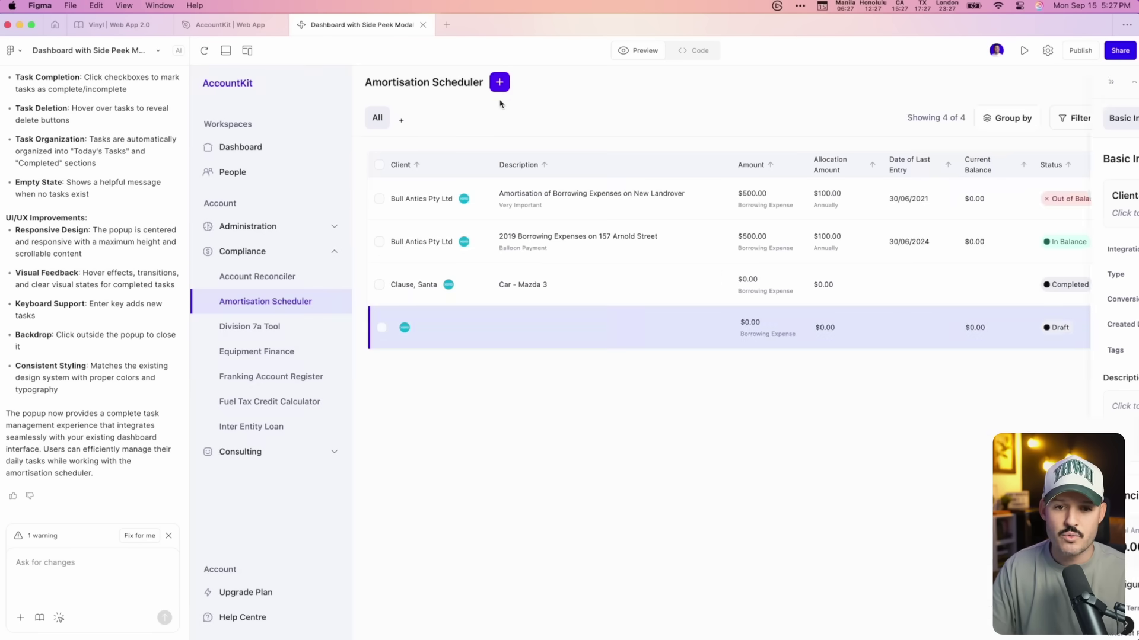
{"action": "left_click", "coordinate": [498, 89]}
{"action": "left_click", "coordinate": [493, 89]}
{"action": "left_click", "coordinate": [494, 89]}
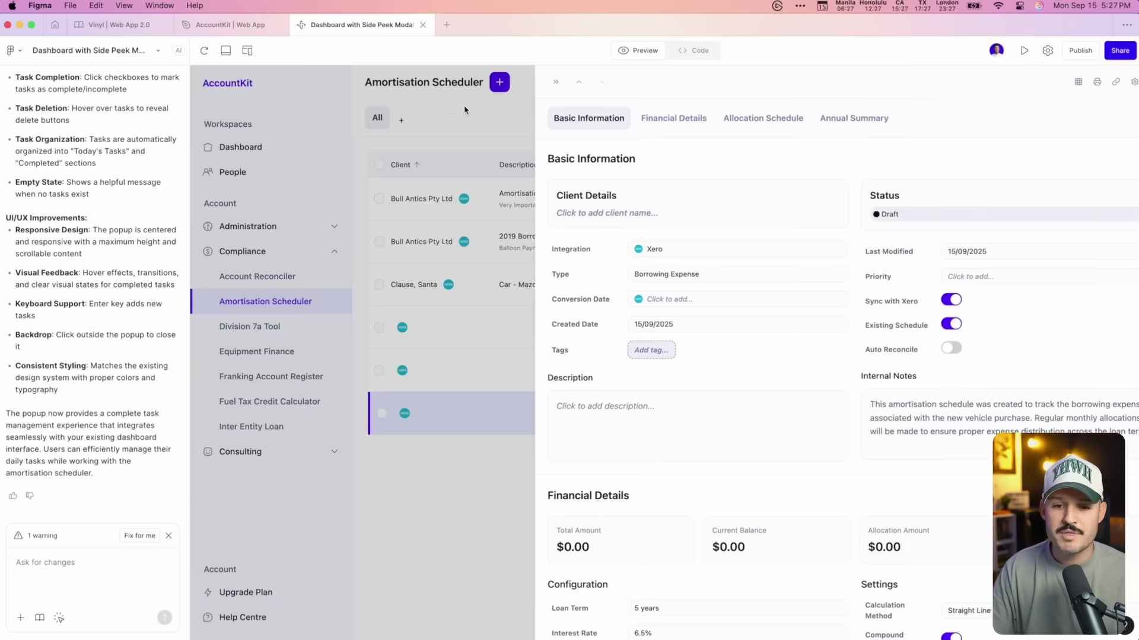
{"action": "left_click", "coordinate": [454, 116]}
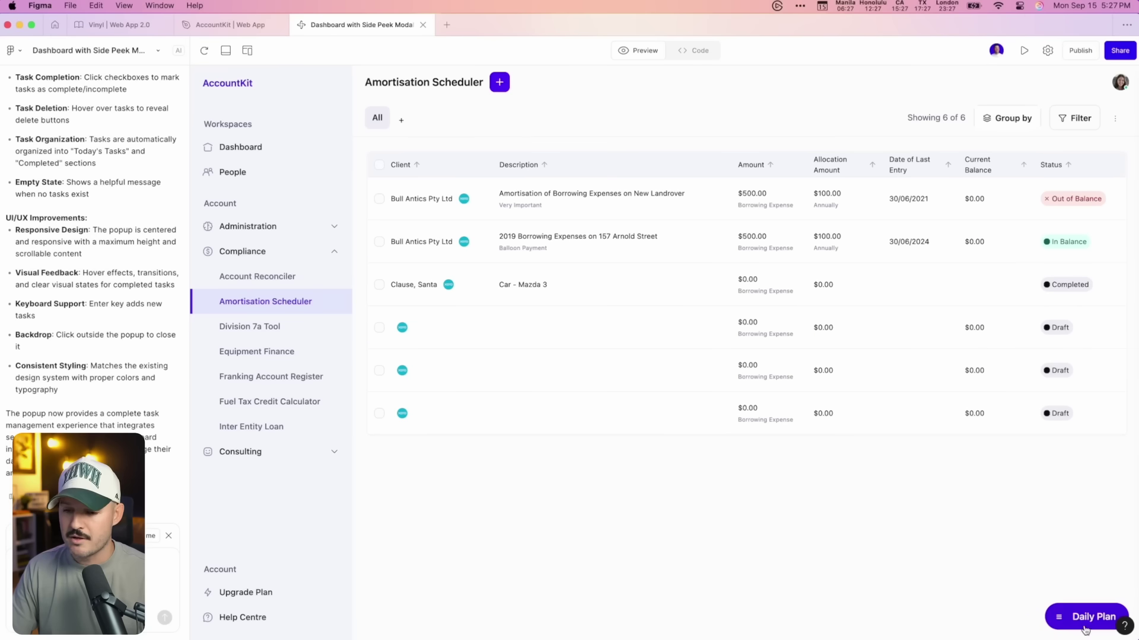
Step: Open the Daily Plan popup and add the tasks "asdasd" and "asdasdas"
{"action": "left_click", "coordinate": [1085, 628]}
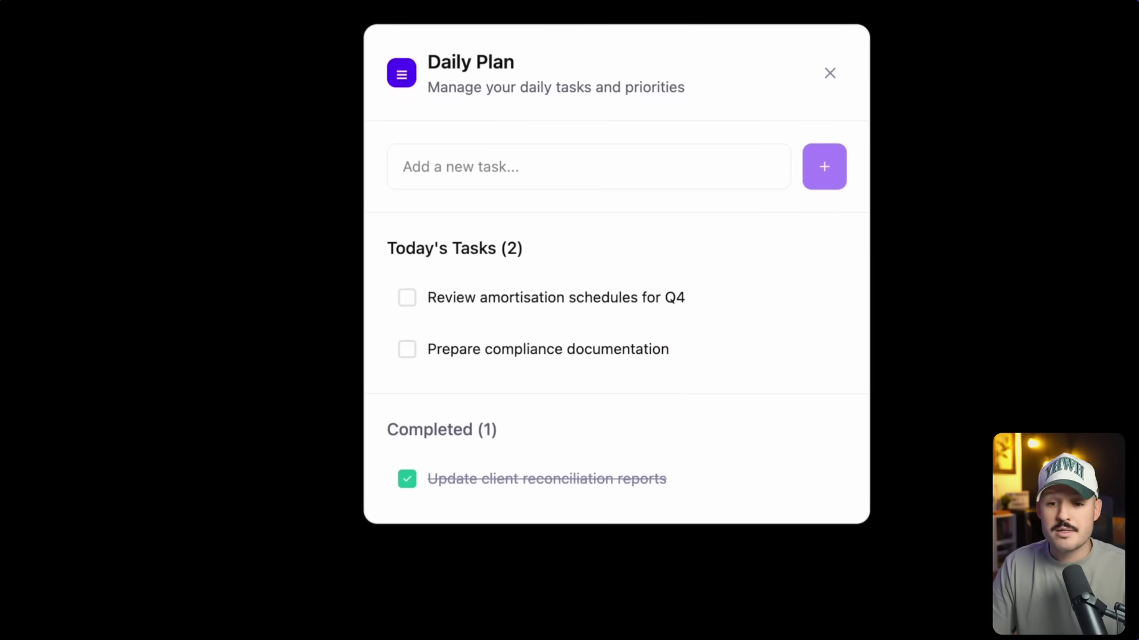
{"action": "mouse_move", "coordinate": [718, 399]}
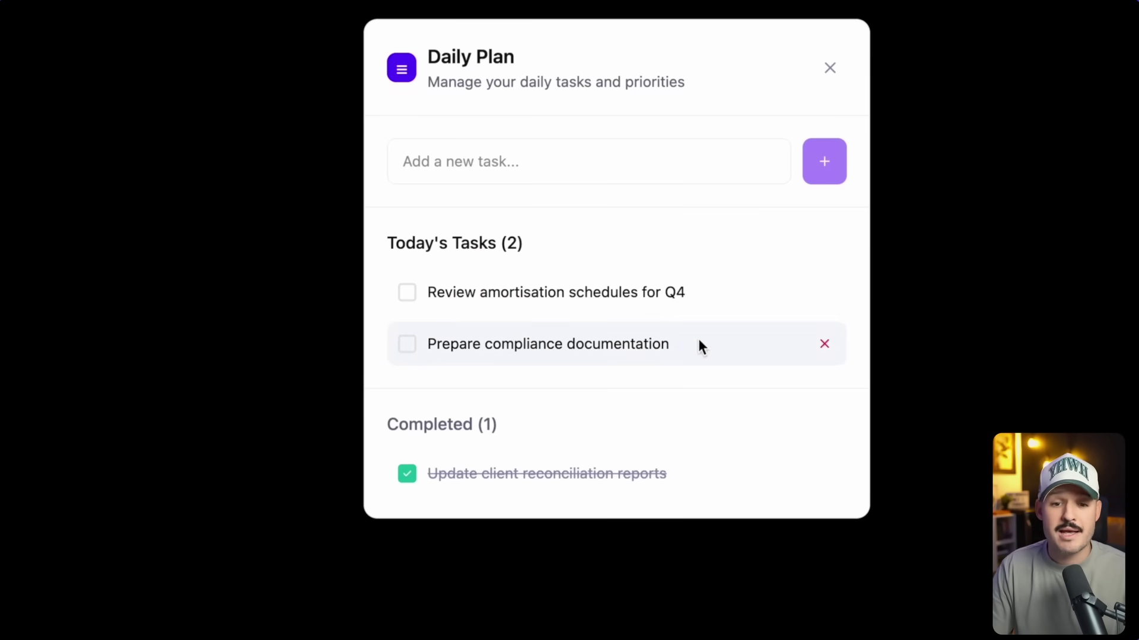
{"action": "left_click", "coordinate": [690, 169]}
{"action": "type", "text": "asdasd"}
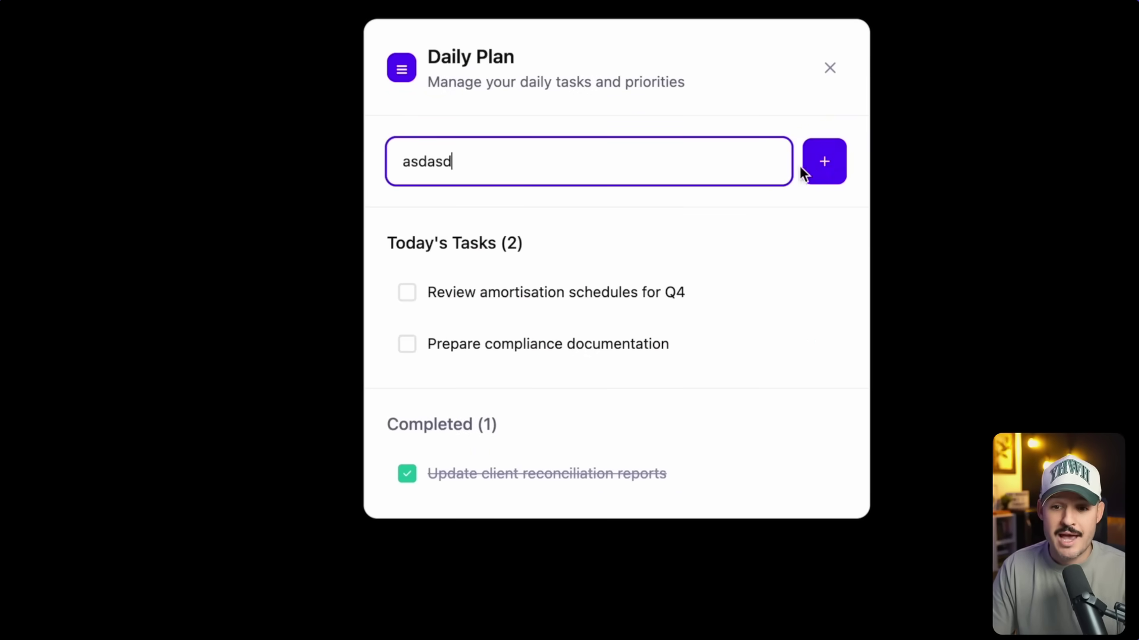
{"action": "left_click", "coordinate": [825, 166]}
{"action": "left_click", "coordinate": [674, 131]}
{"action": "type", "text": "asd"}
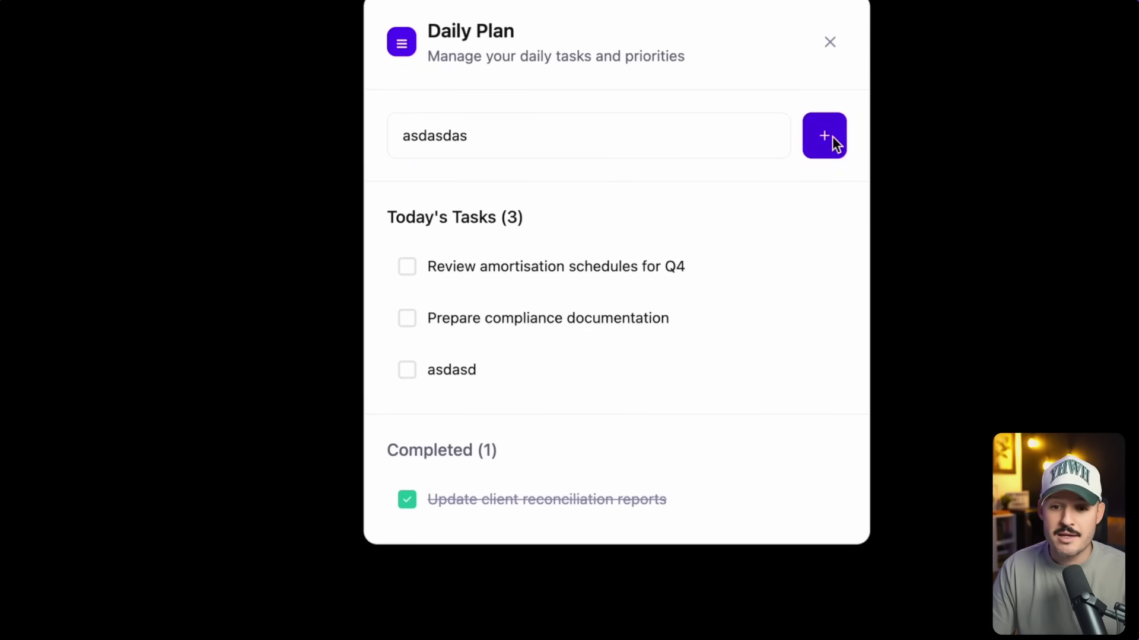
{"action": "left_click", "coordinate": [832, 136]}
Step: Mark the "asdasd" and "asdasdas" tasks as completed in the Daily Plan
{"action": "scroll", "coordinate": [566, 307], "scroll_direction": "down", "scroll_amount": 1}
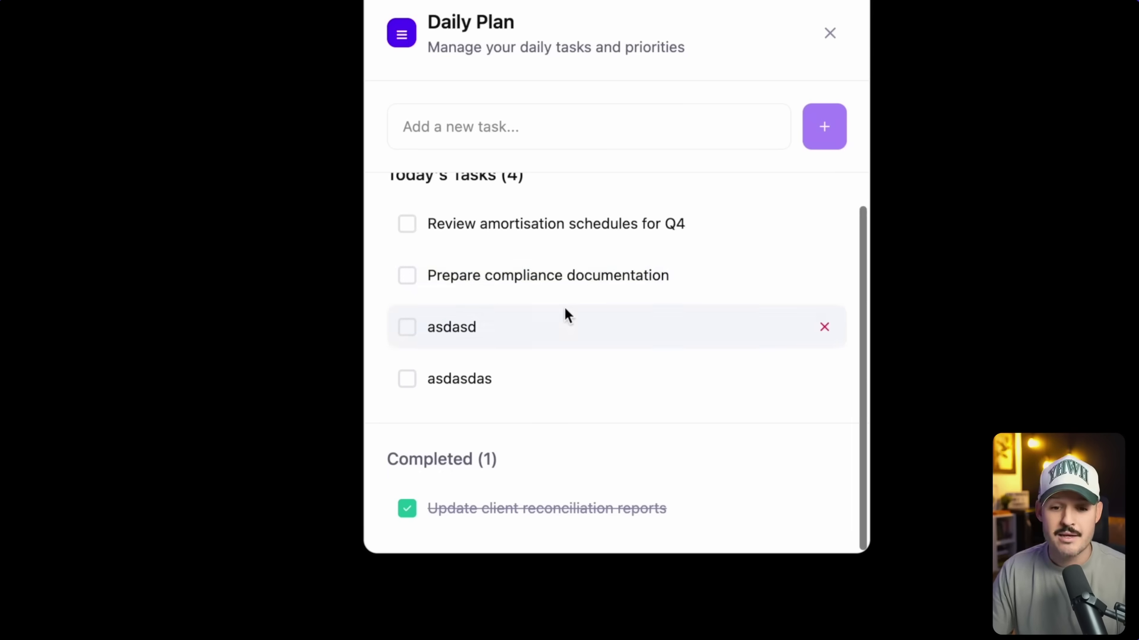
{"action": "left_click", "coordinate": [407, 327]}
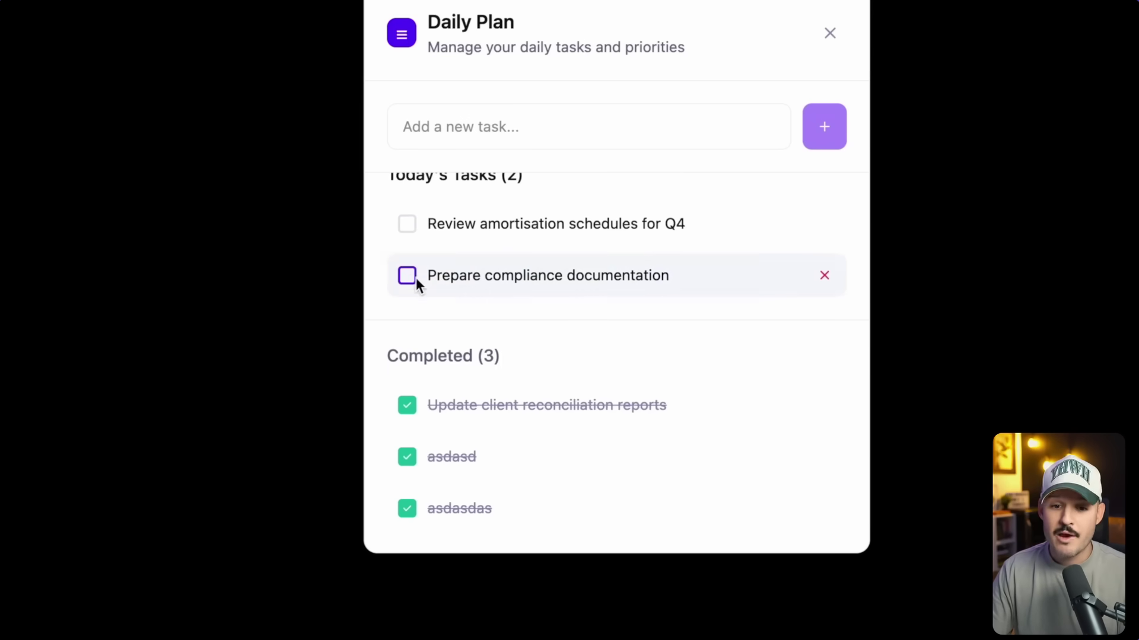
{"action": "scroll", "coordinate": [516, 325], "scroll_direction": "up", "scroll_amount": 1}
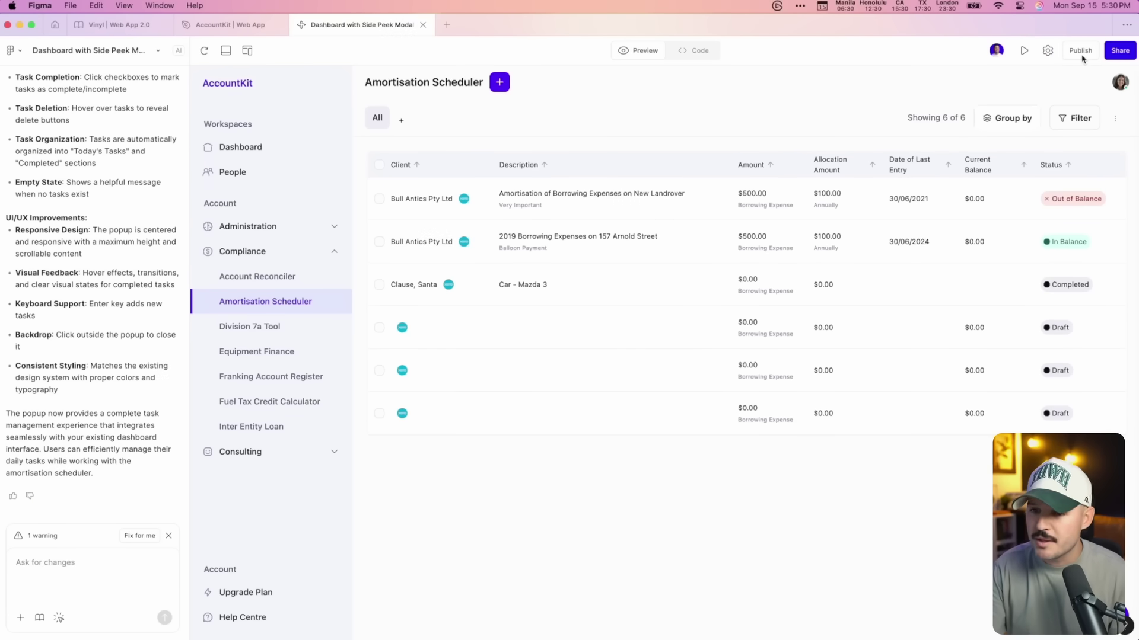
Step: Show the prototype's publishing details and open its published Figma site in the browser
{"action": "left_click", "coordinate": [1082, 52]}
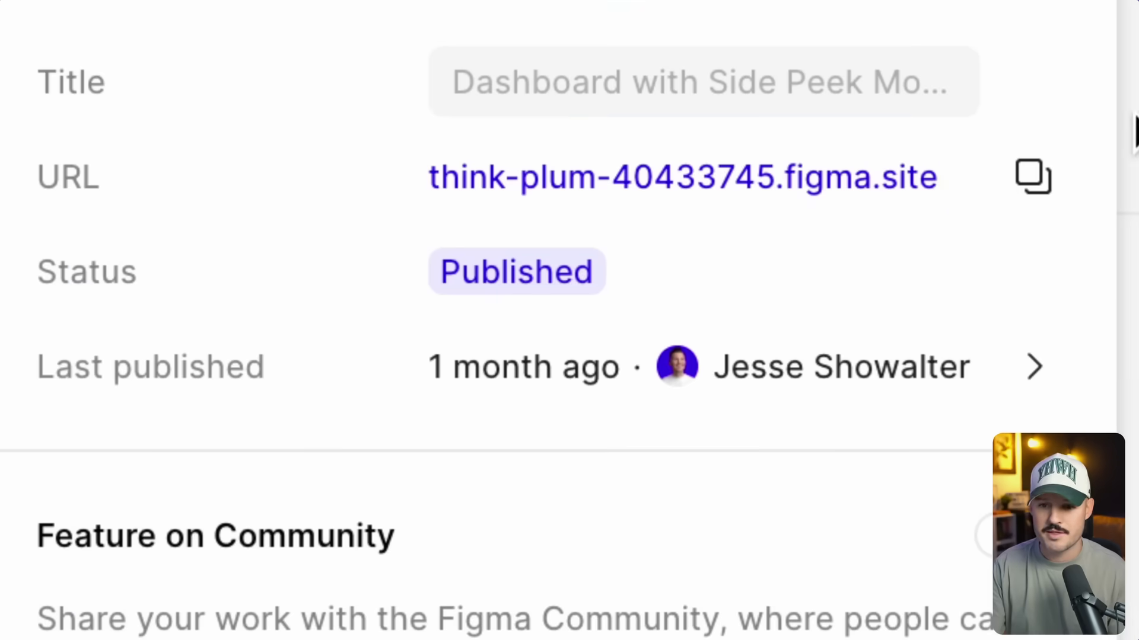
{"action": "left_click", "coordinate": [793, 187]}
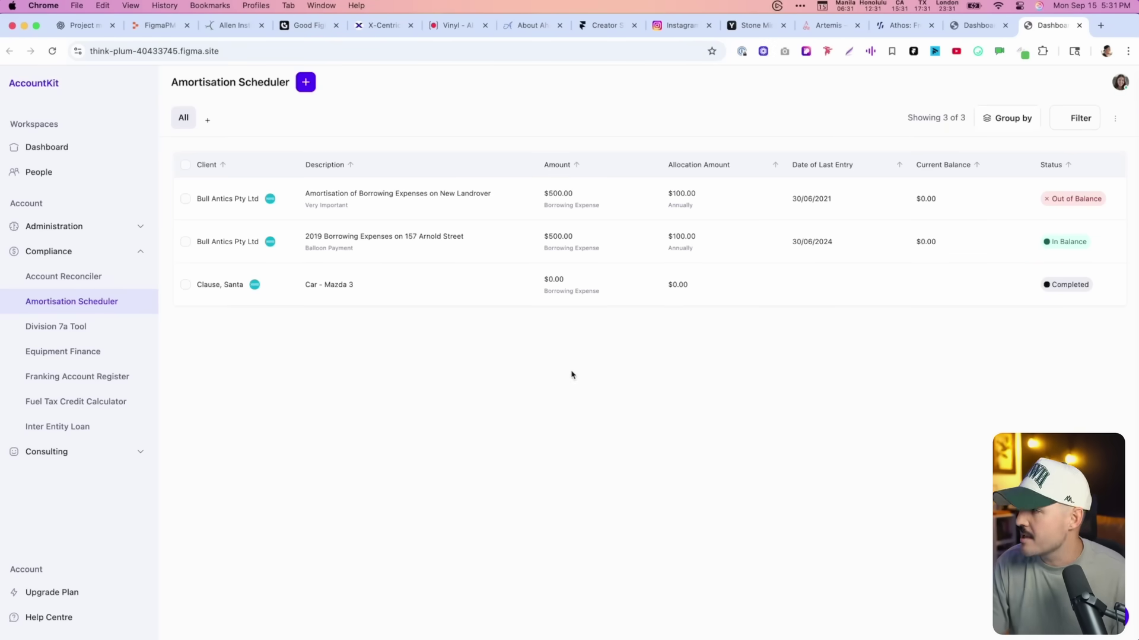
Step: On the published site, open and widen the New Landrover row's side peek and view its Financial Details and Allocation Schedule sections
{"action": "left_click", "coordinate": [501, 217]}
{"action": "left_click_drag", "start_coordinate": [725, 238], "coordinate": [389, 231]}
{"action": "left_click", "coordinate": [526, 118]}
{"action": "left_click", "coordinate": [616, 118]}
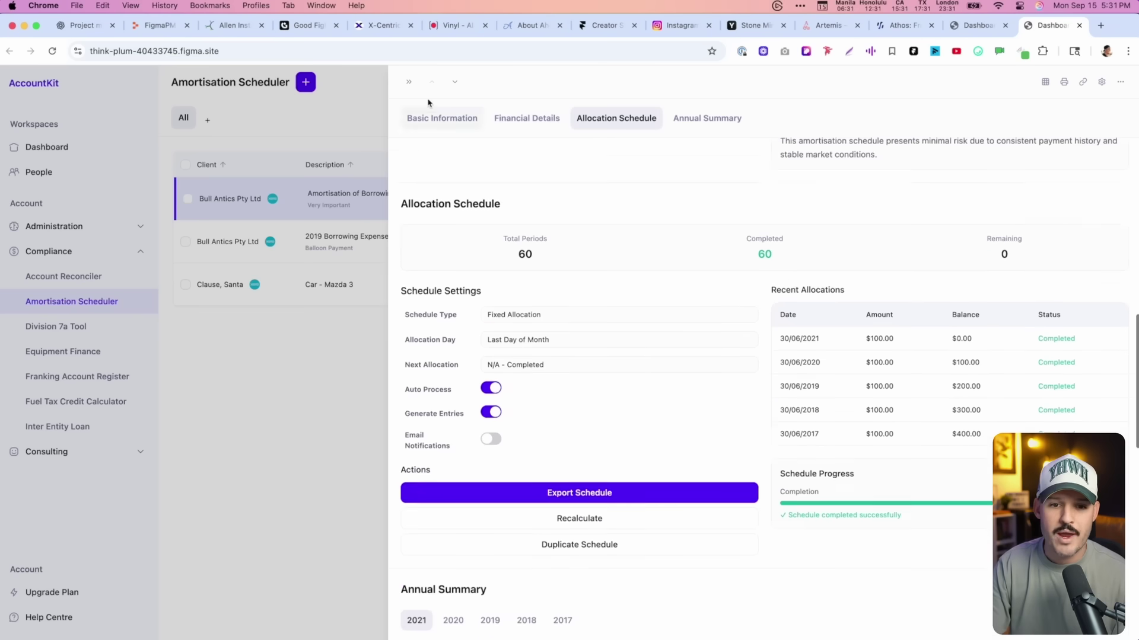
Step: Close the side peek on the published site, add a blank record to the scheduler, and close its panel
{"action": "left_click", "coordinate": [408, 81]}
{"action": "left_click", "coordinate": [305, 82]}
{"action": "left_click", "coordinate": [301, 134]}
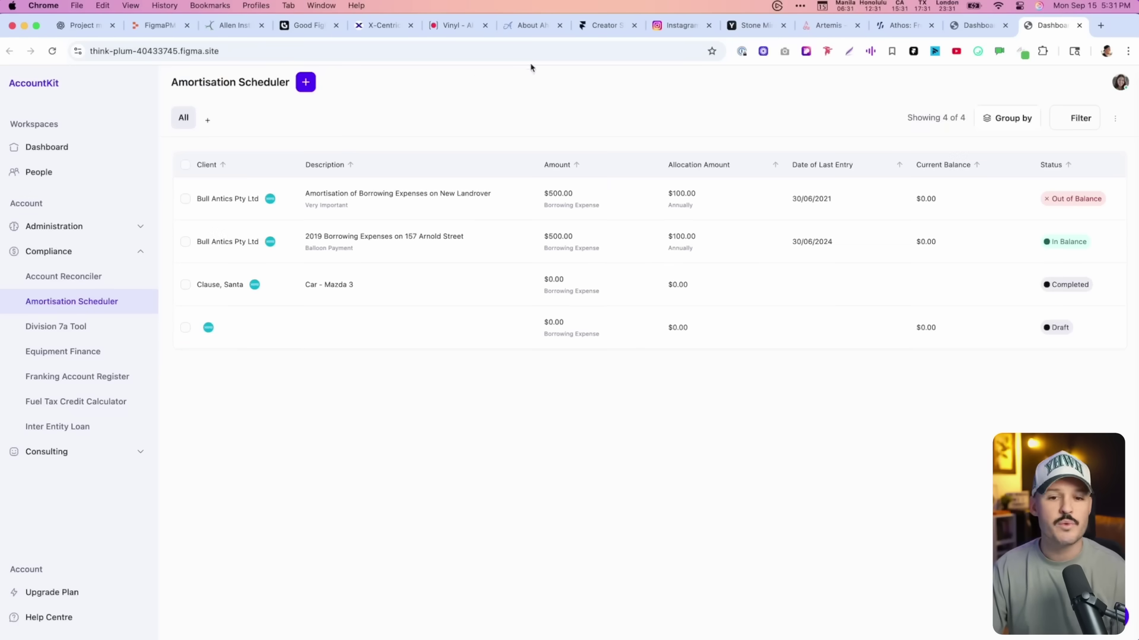
Step: Switch back to Figma, show the prototype's generated code, and view the App.tsx file
{"action": "key", "text": "super+Tab"}
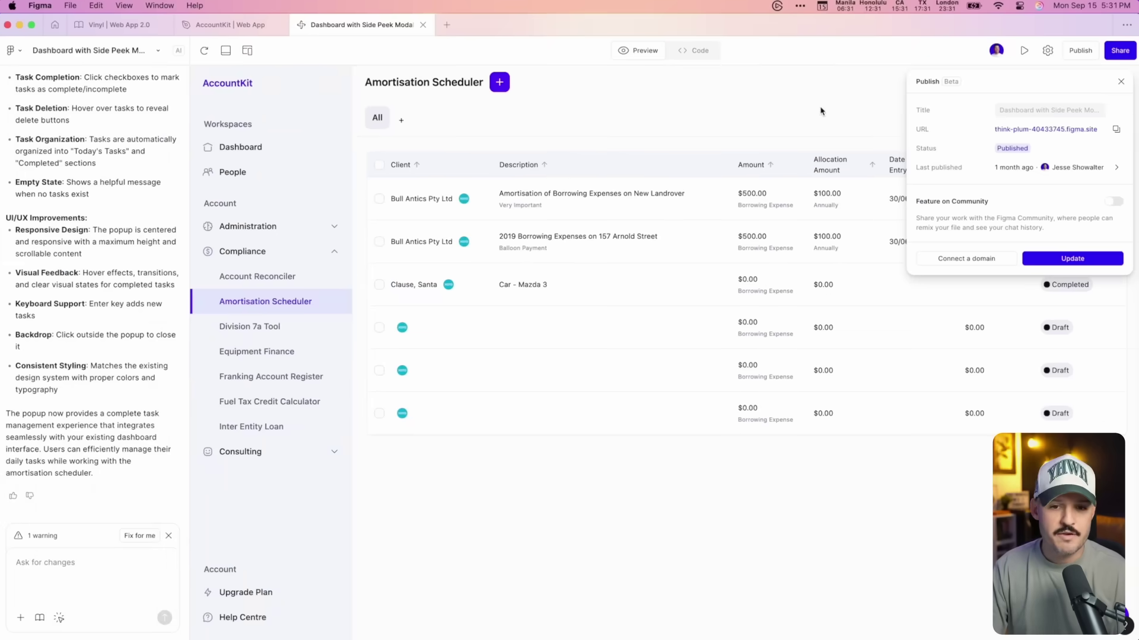
{"action": "left_click", "coordinate": [694, 51]}
{"action": "left_click", "coordinate": [212, 122]}
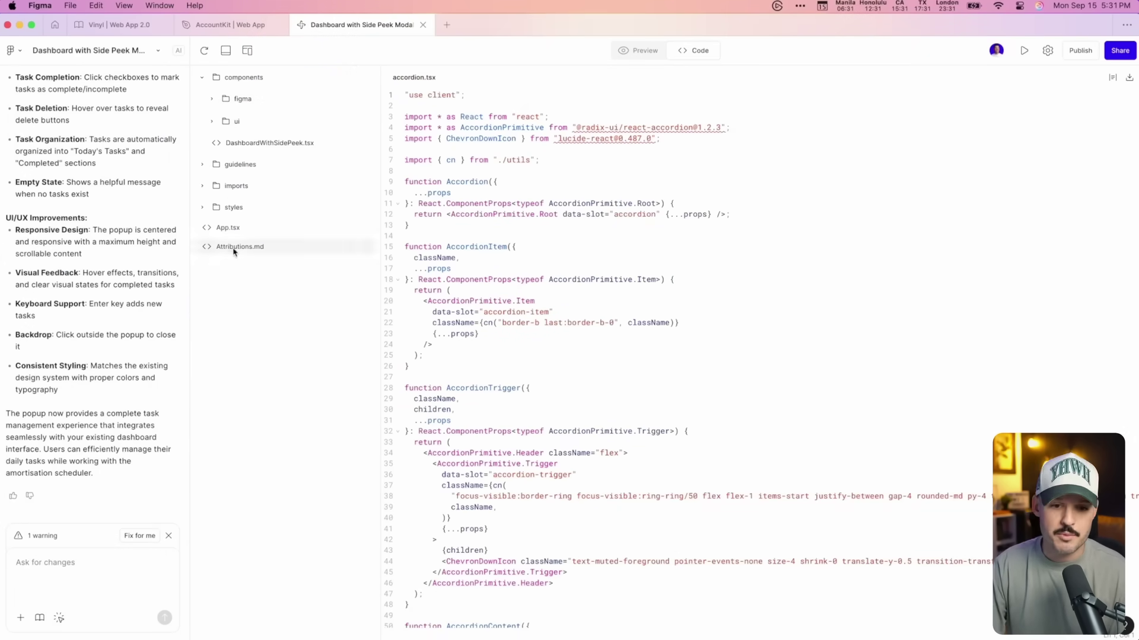
{"action": "left_click", "coordinate": [240, 229]}
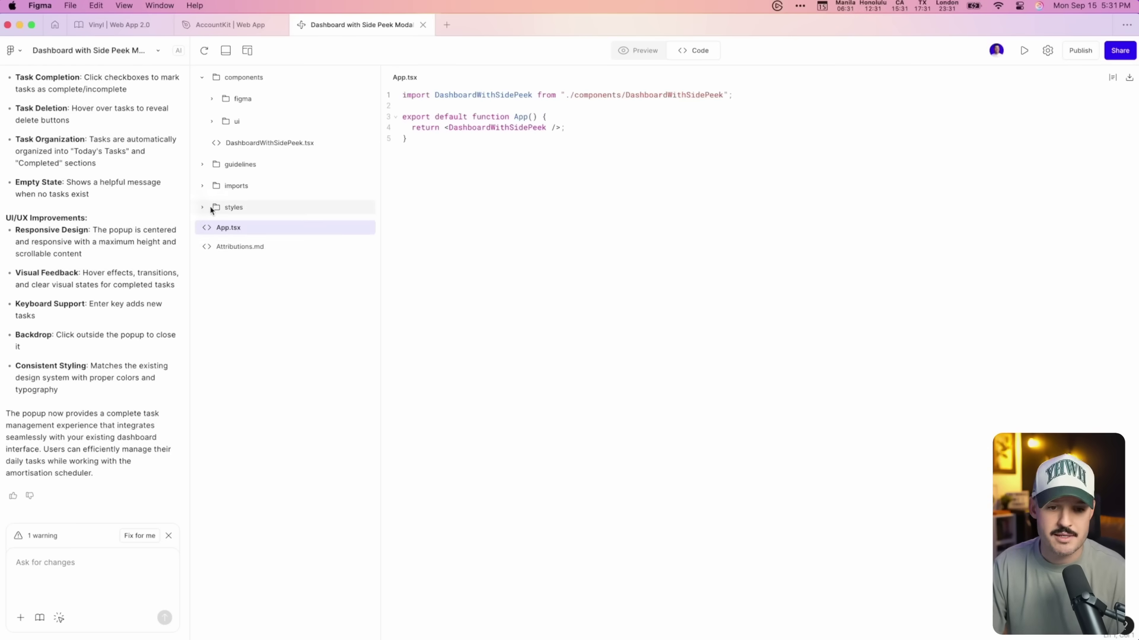
Step: Expand the ui components folder and look through the code of accordion.tsx
{"action": "left_click", "coordinate": [213, 123]}
{"action": "left_click", "coordinate": [255, 145]}
{"action": "scroll", "coordinate": [547, 206], "scroll_direction": "down", "scroll_amount": 5}
{"action": "scroll", "coordinate": [547, 206], "scroll_direction": "up", "scroll_amount": 5}
{"action": "scroll", "coordinate": [546, 206], "scroll_direction": "up", "scroll_amount": 1}
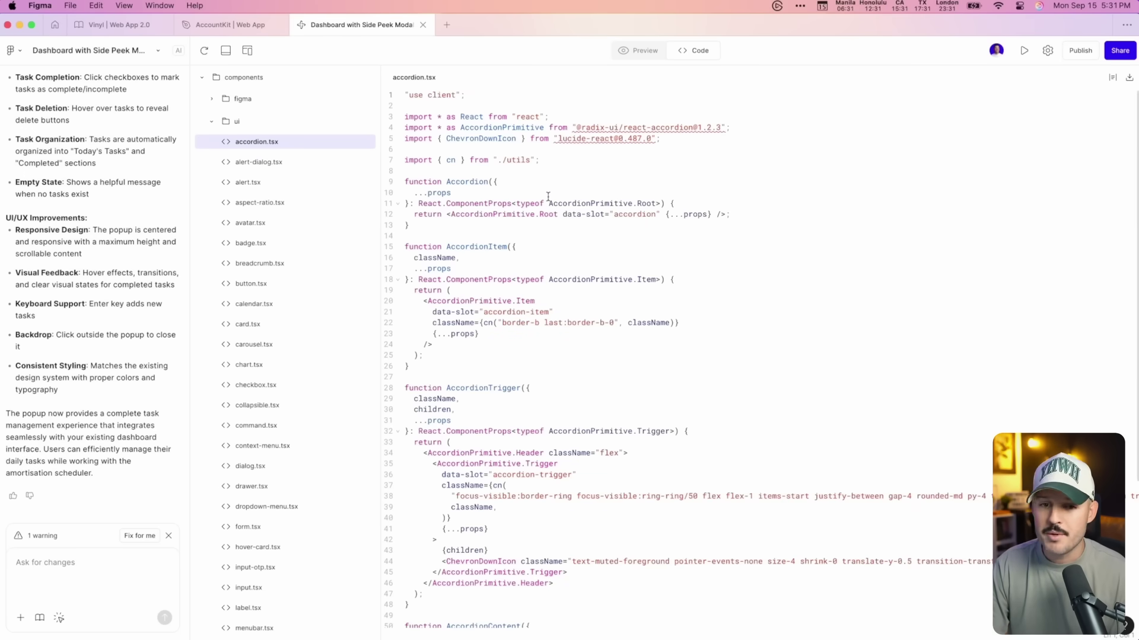